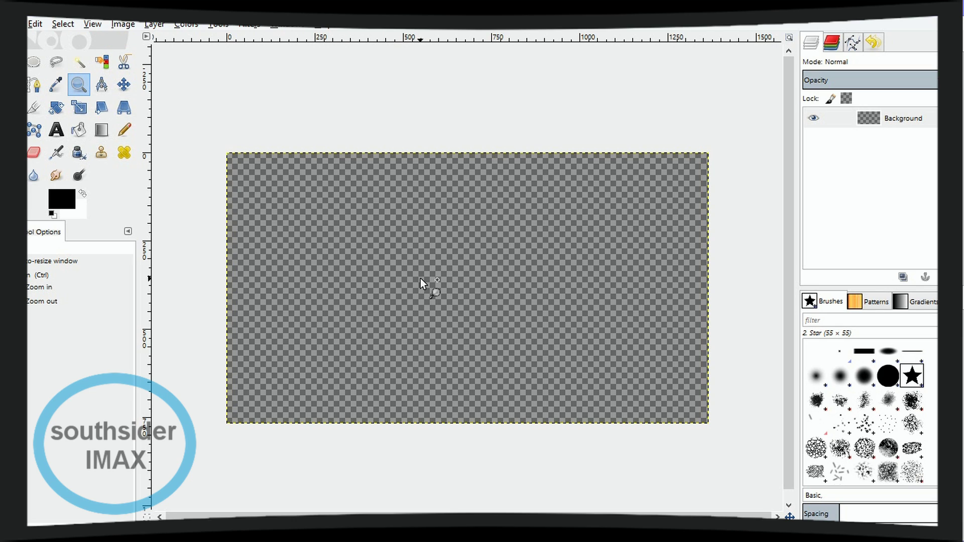
# Zoom in and drag an elliptical selection in the canvas's lower-right corner, adjusting its height.
pyautogui.click(685, 383)
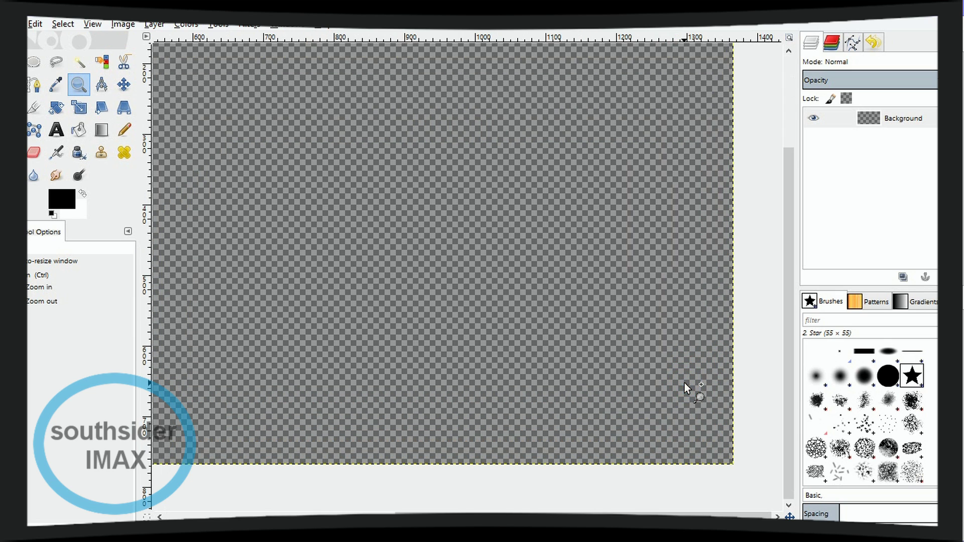
pyautogui.click(33, 62)
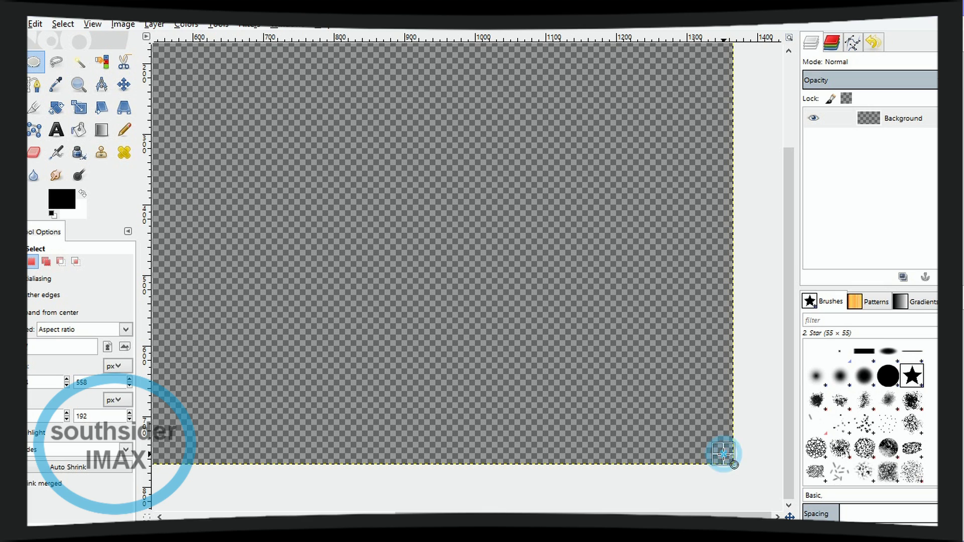
pyautogui.moveTo(724, 455); pyautogui.dragTo(601, 352)
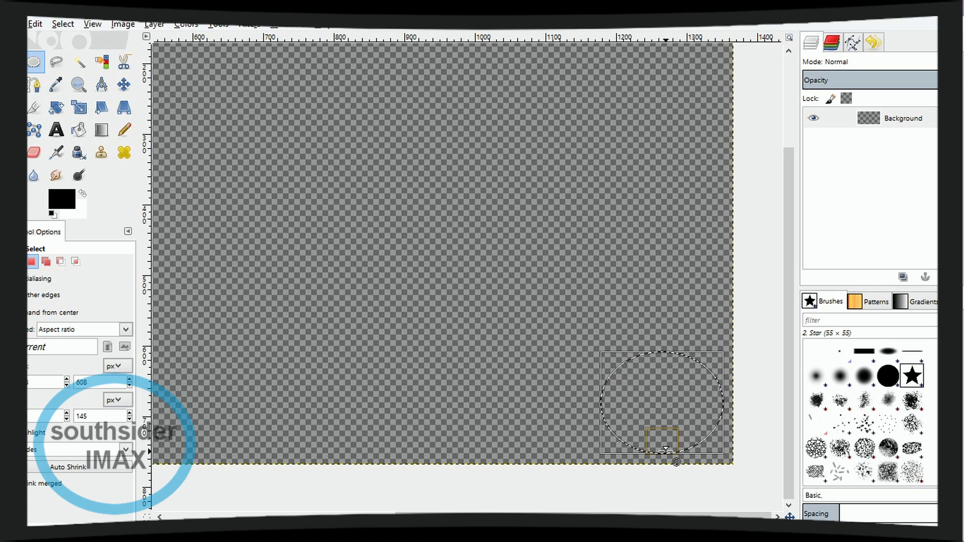
pyautogui.moveTo(666, 454); pyautogui.dragTo(676, 465)
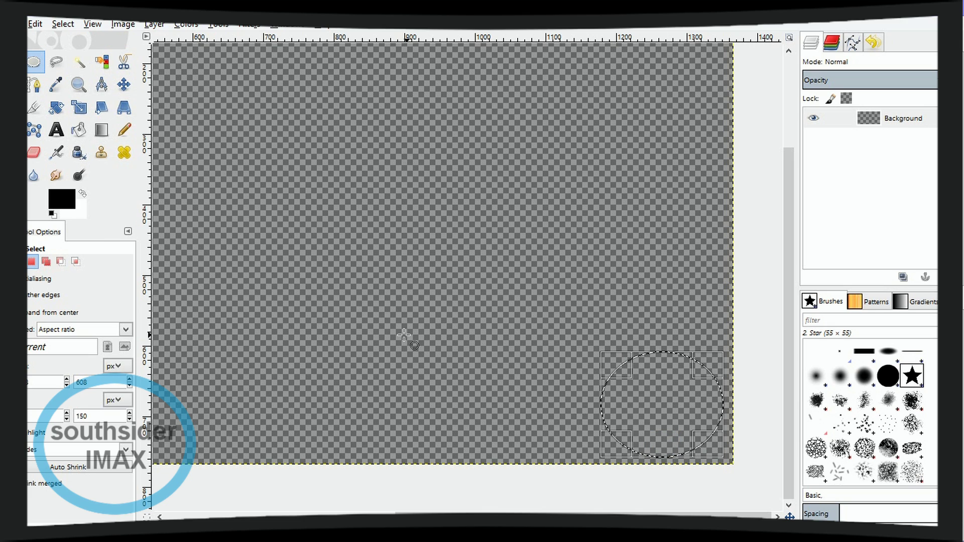
# Set the foreground colour to crimson ff0042 and bucket-fill the oval selection with it.
pyautogui.click(59, 197)
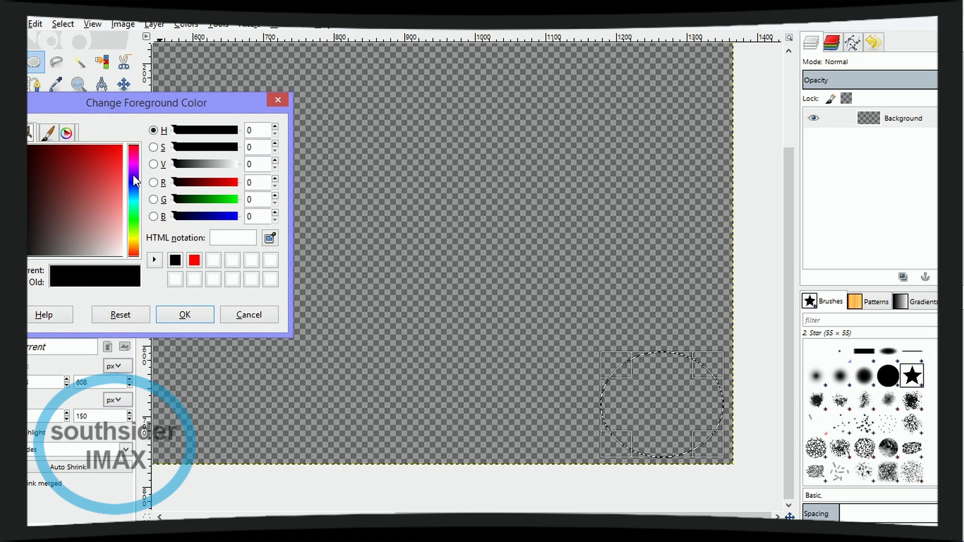
pyautogui.click(136, 149)
pyautogui.moveTo(110, 161); pyautogui.dragTo(126, 142)
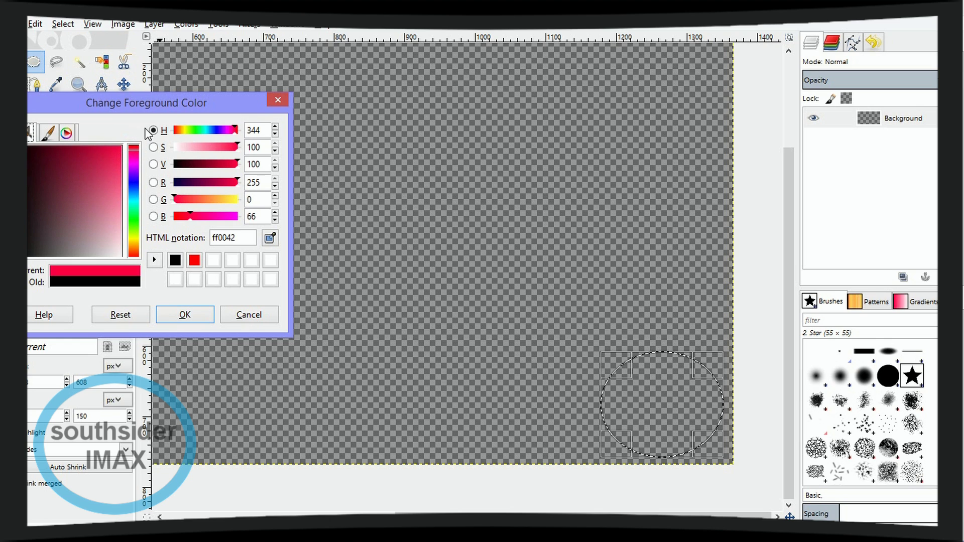
pyautogui.click(186, 315)
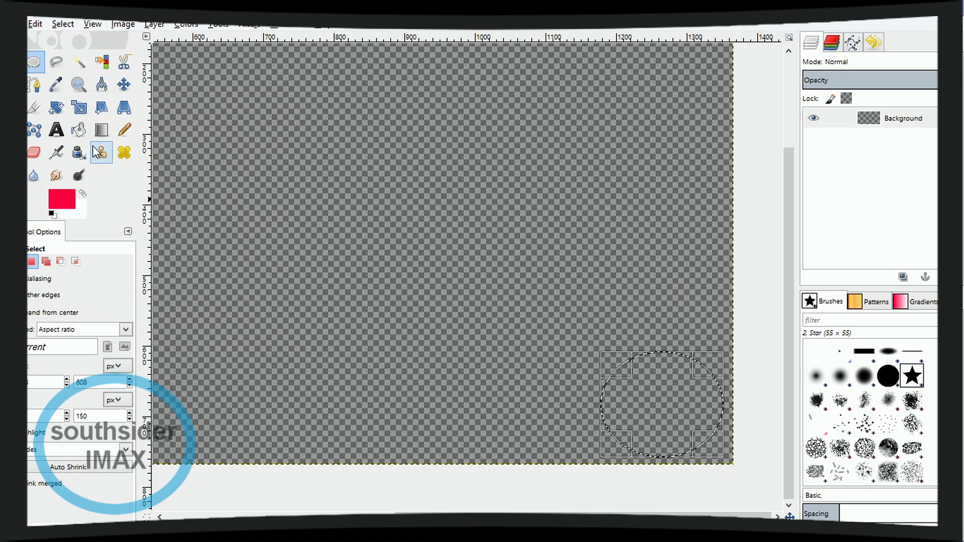
pyautogui.click(79, 130)
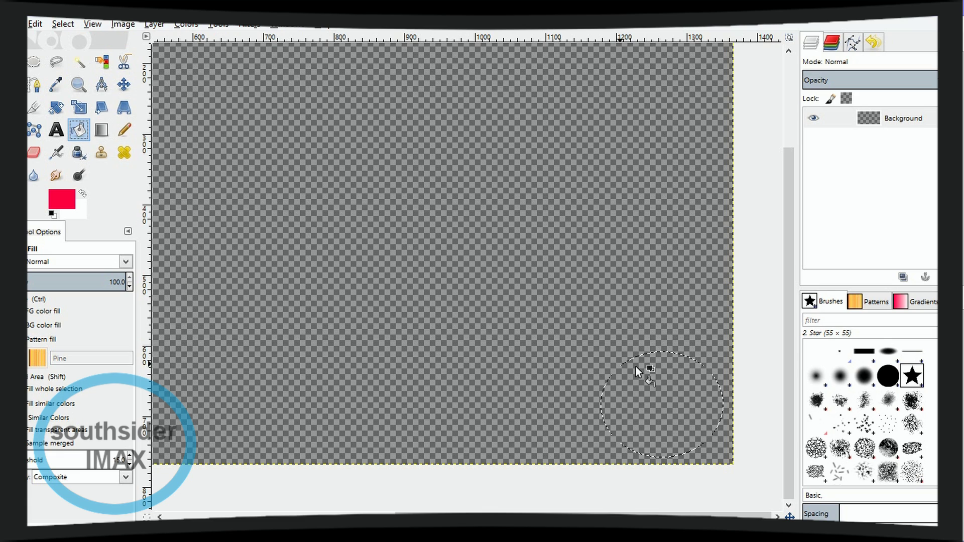
pyautogui.click(652, 389)
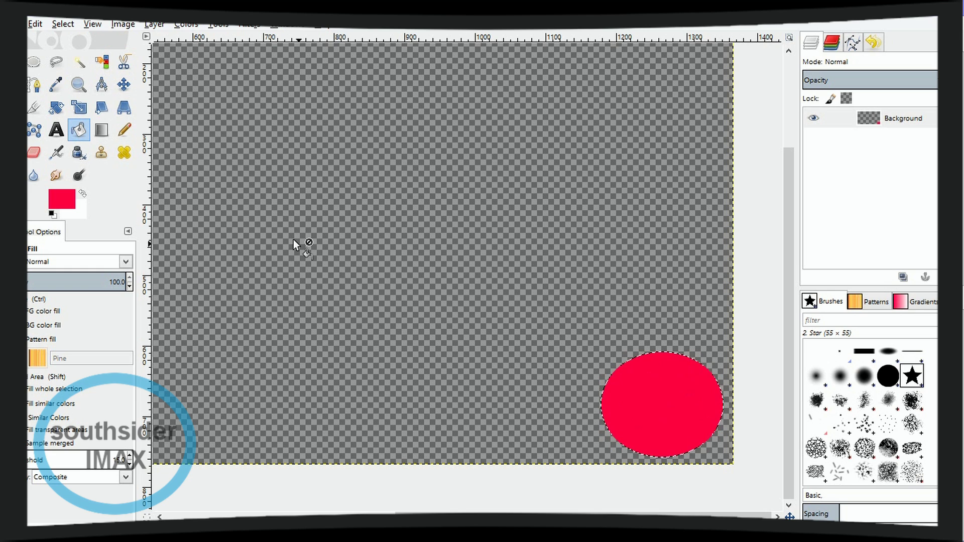
# Shrink the selection by 20 px and delete its inside to leave a thick red ring.
pyautogui.click(65, 26)
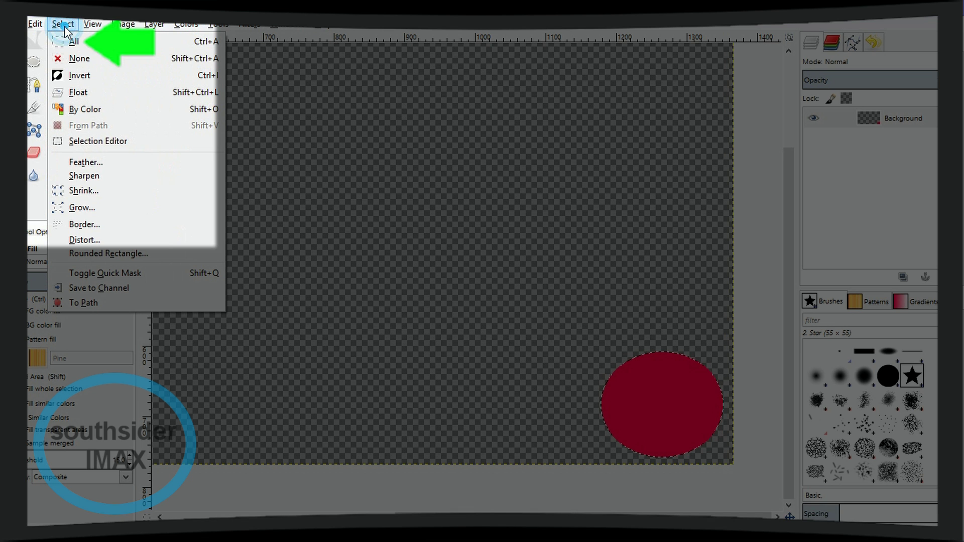
pyautogui.click(110, 188)
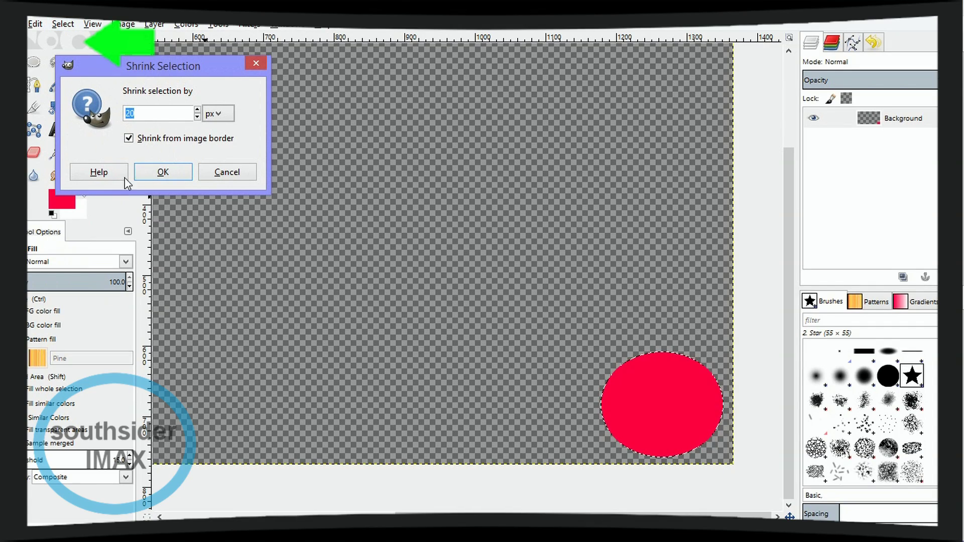
pyautogui.click(161, 171)
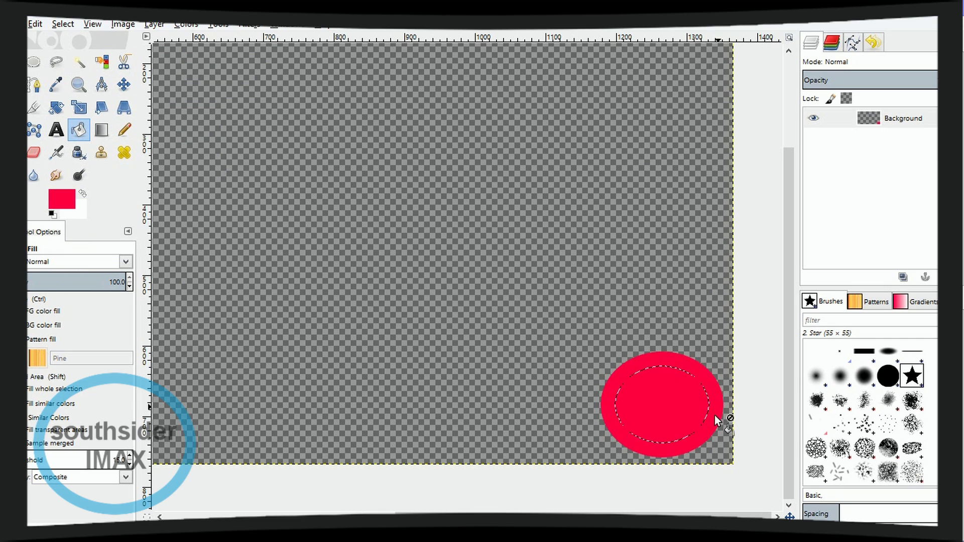
pyautogui.press('Delete')
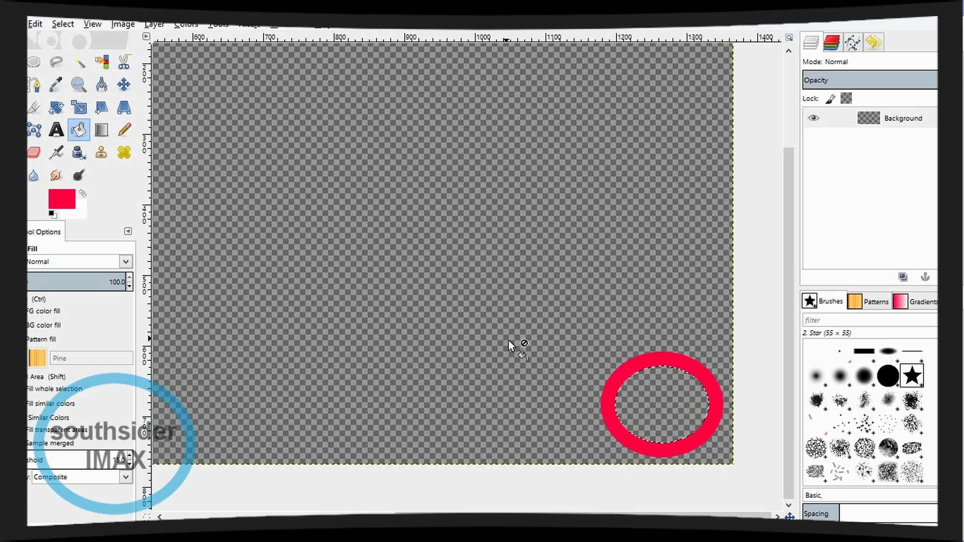
pyautogui.click(79, 84)
pyautogui.click(659, 378)
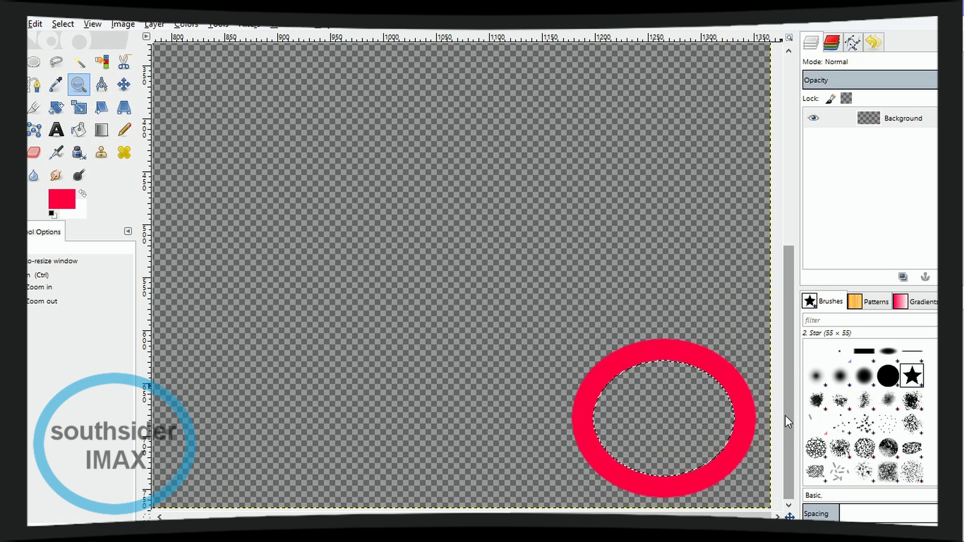
# Fuzzy-select the red ring by clicking on it.
pyautogui.click(79, 63)
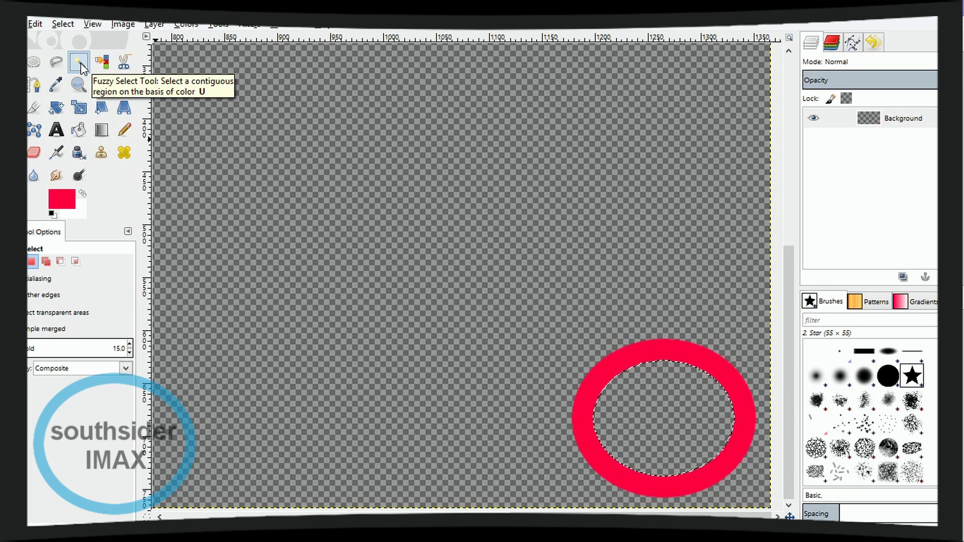
pyautogui.click(636, 354)
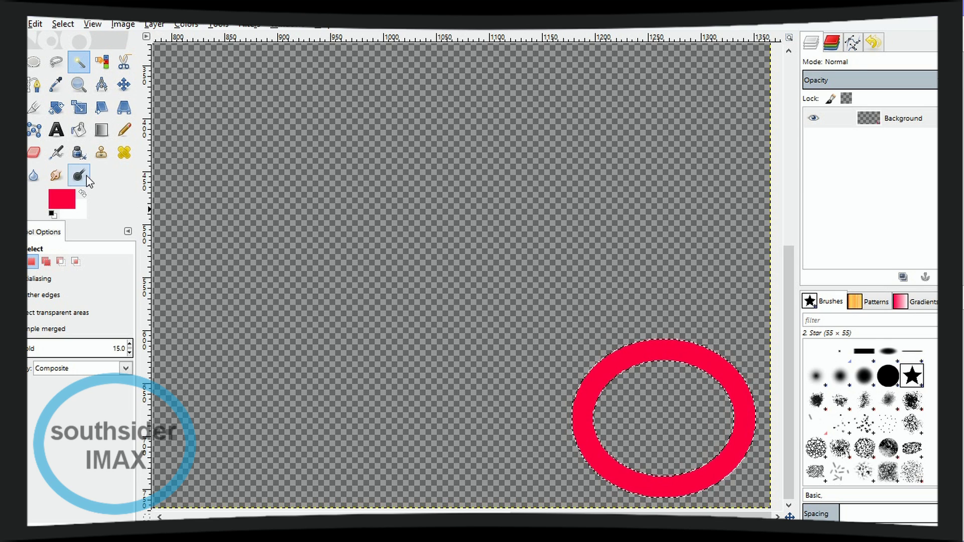
# Erase worn gaps into the ring using the Bristles 02, 2. Hardness 100 and Acrylic 02 brushes.
pyautogui.click(35, 155)
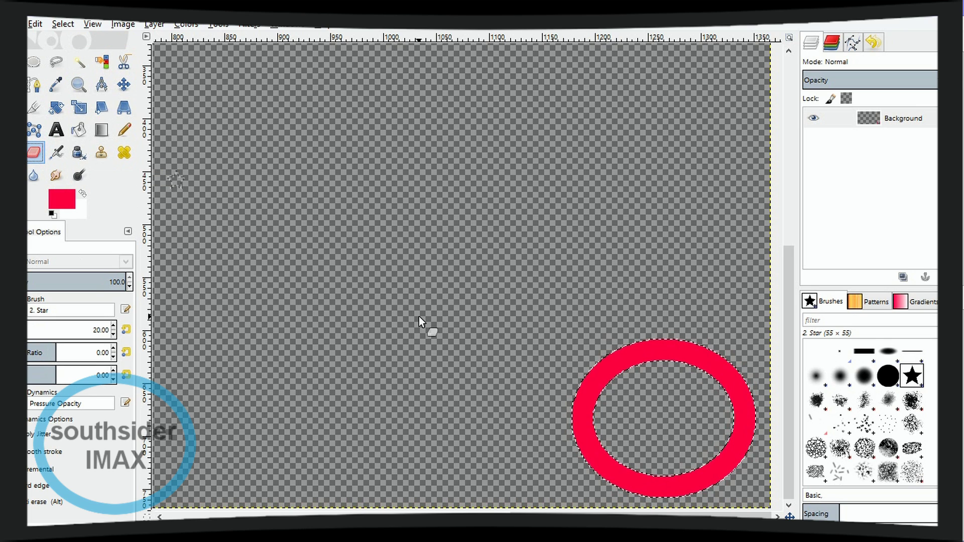
pyautogui.click(873, 430)
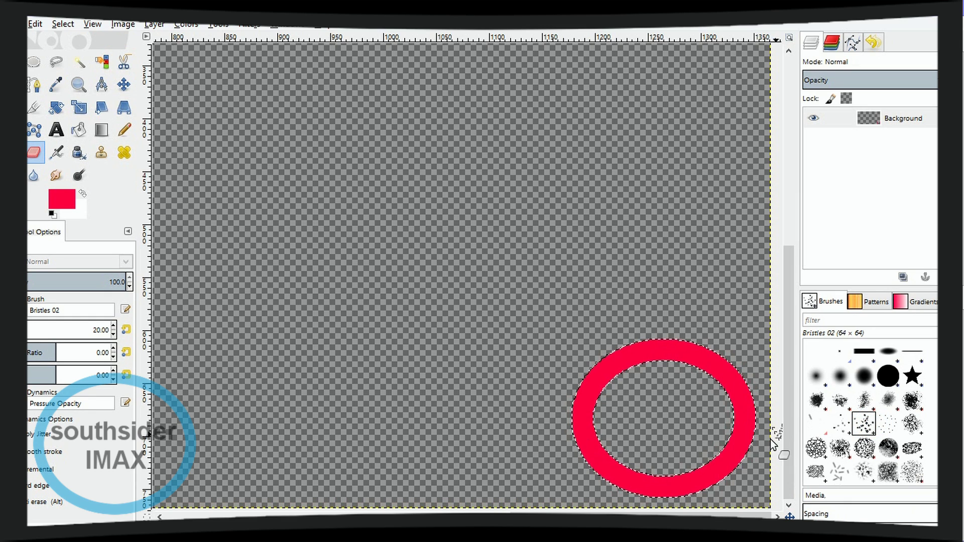
pyautogui.click(736, 452)
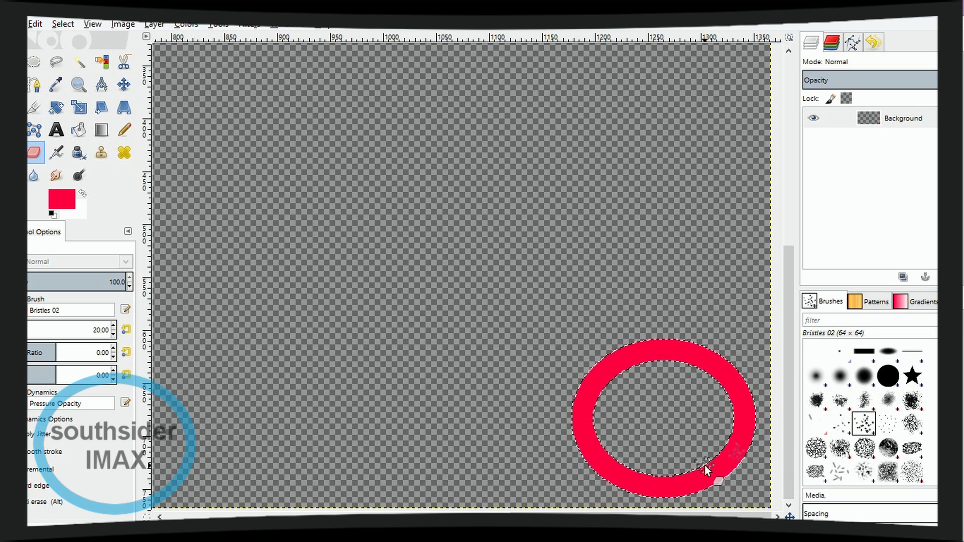
pyautogui.click(888, 375)
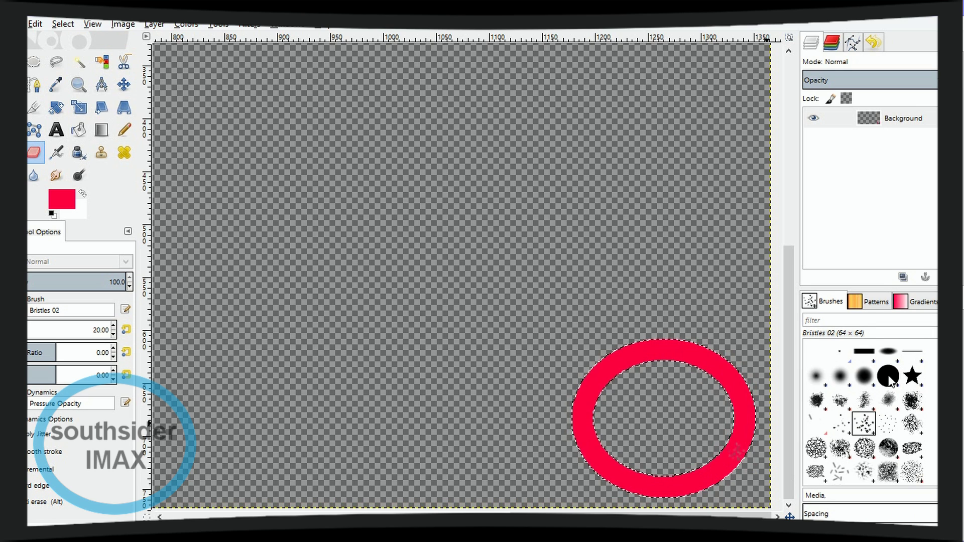
pyautogui.click(734, 385)
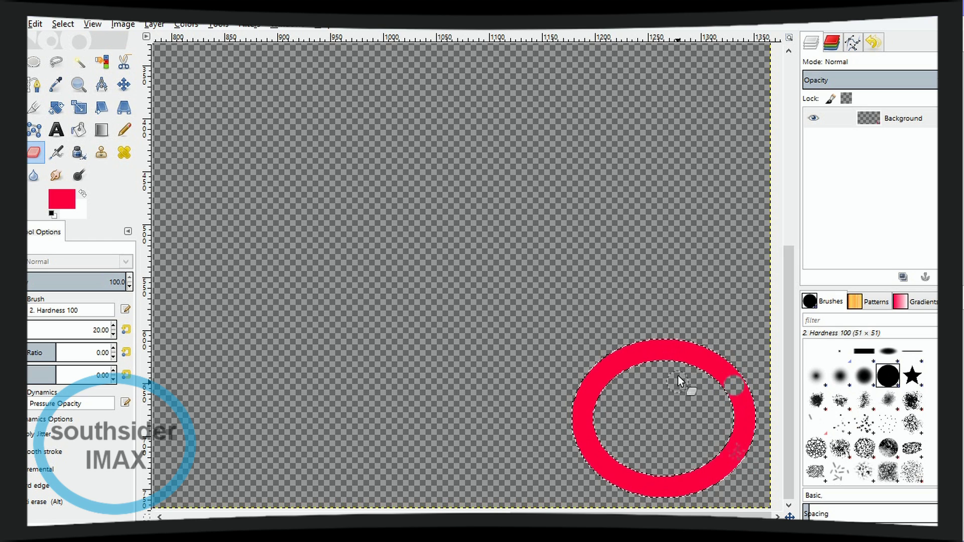
pyautogui.click(677, 348)
pyautogui.click(621, 375)
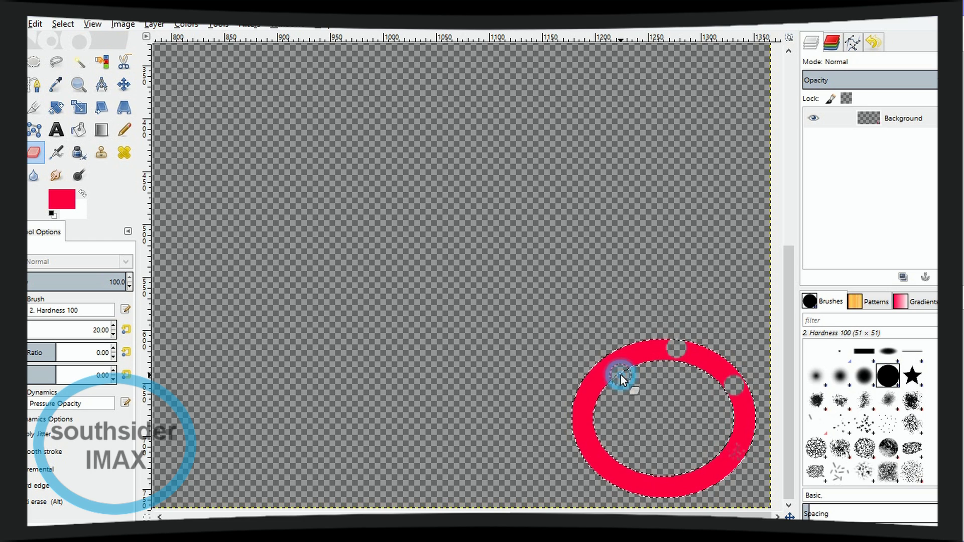
pyautogui.click(841, 401)
pyautogui.click(584, 409)
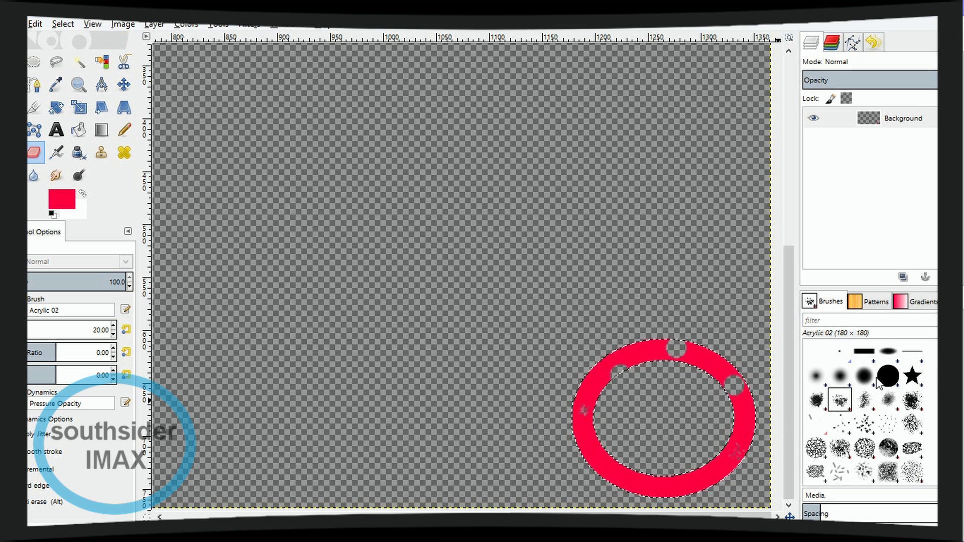
# Stamp star-shaped holes along the ring's lower and left edges with the 2. Star eraser brush.
pyautogui.click(912, 376)
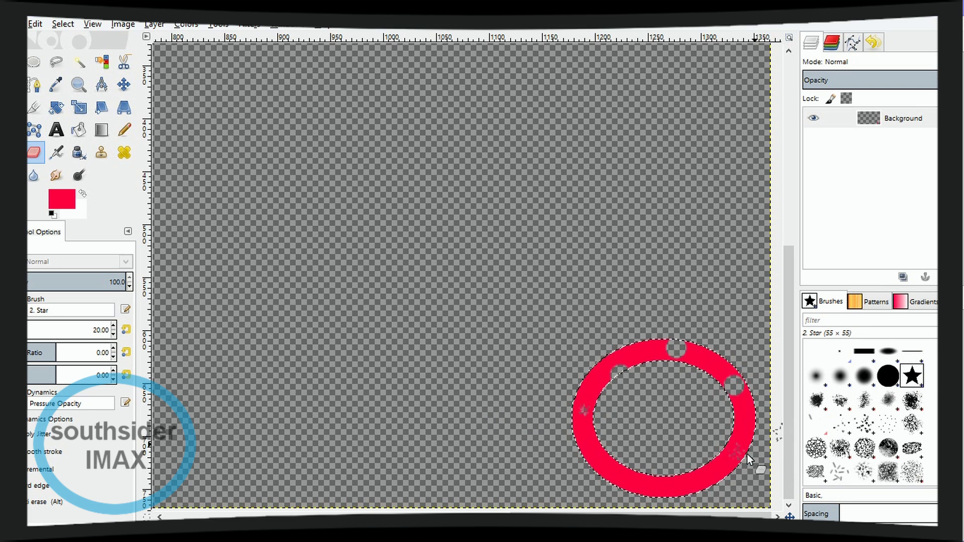
pyautogui.click(720, 473)
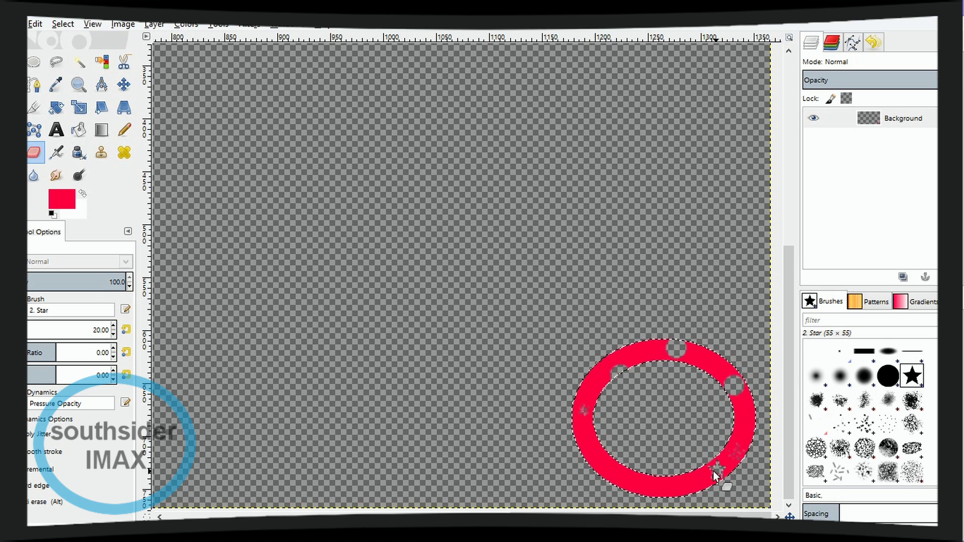
pyautogui.click(730, 461)
pyautogui.click(665, 483)
pyautogui.click(665, 485)
pyautogui.click(624, 478)
pyautogui.click(624, 478)
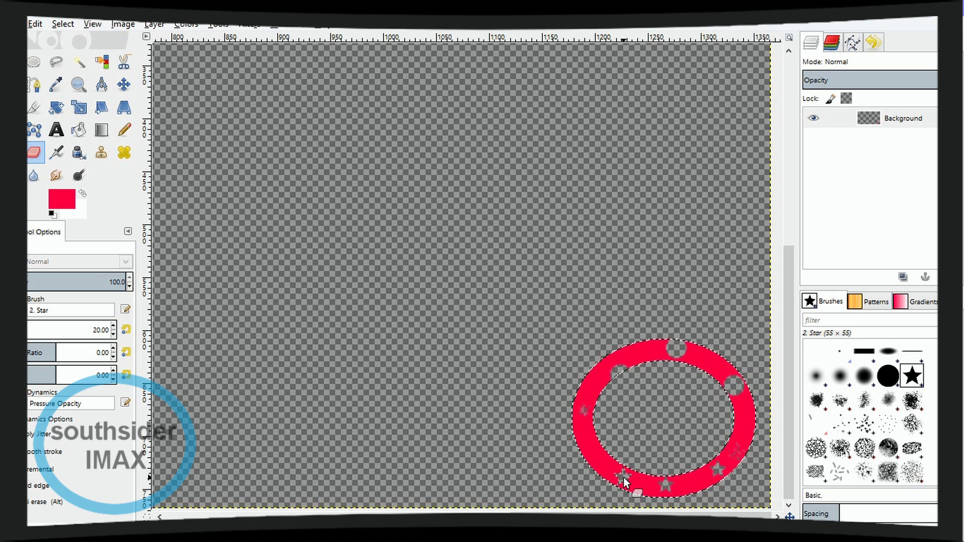
pyautogui.click(595, 451)
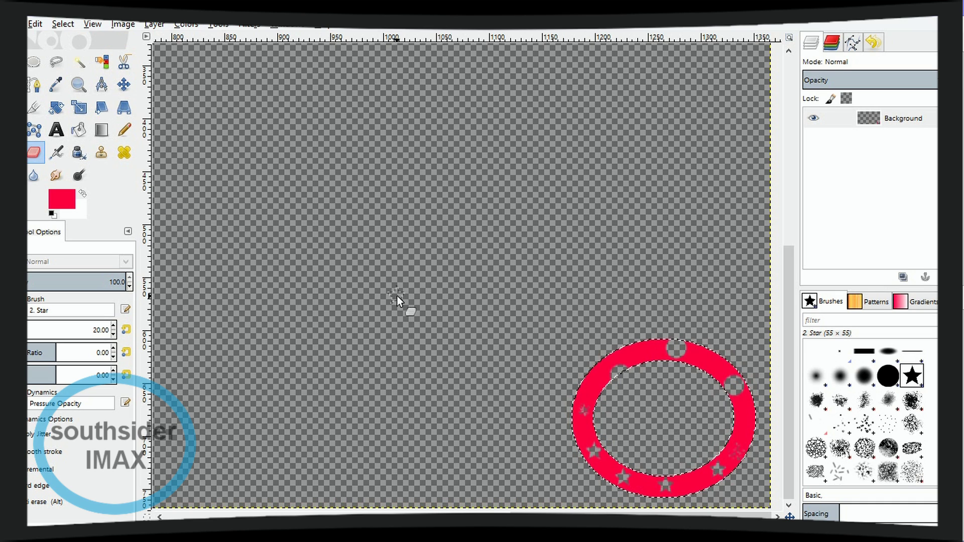
# Fuzzy-select the ring's transparent inner hole and change the foreground colour to green 00ff18.
pyautogui.click(79, 62)
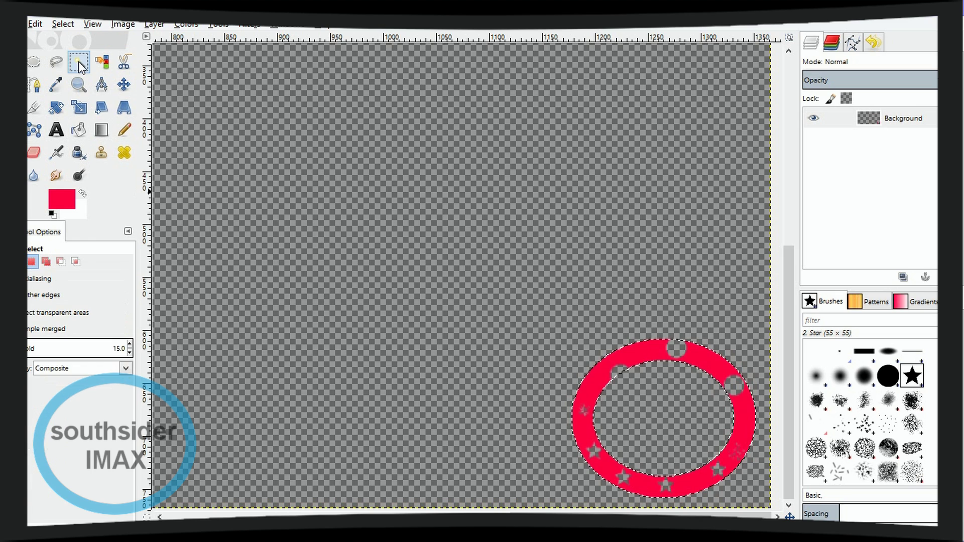
pyautogui.click(677, 385)
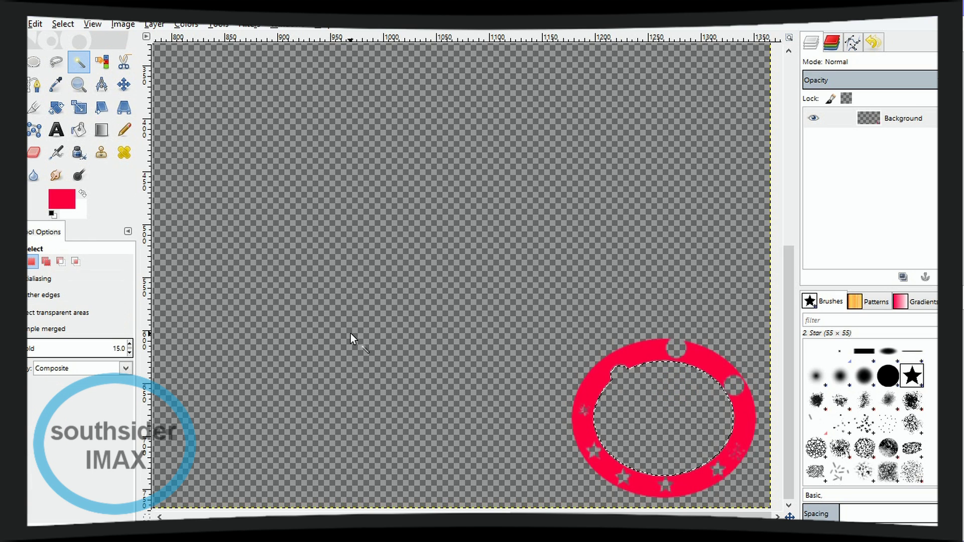
pyautogui.click(64, 202)
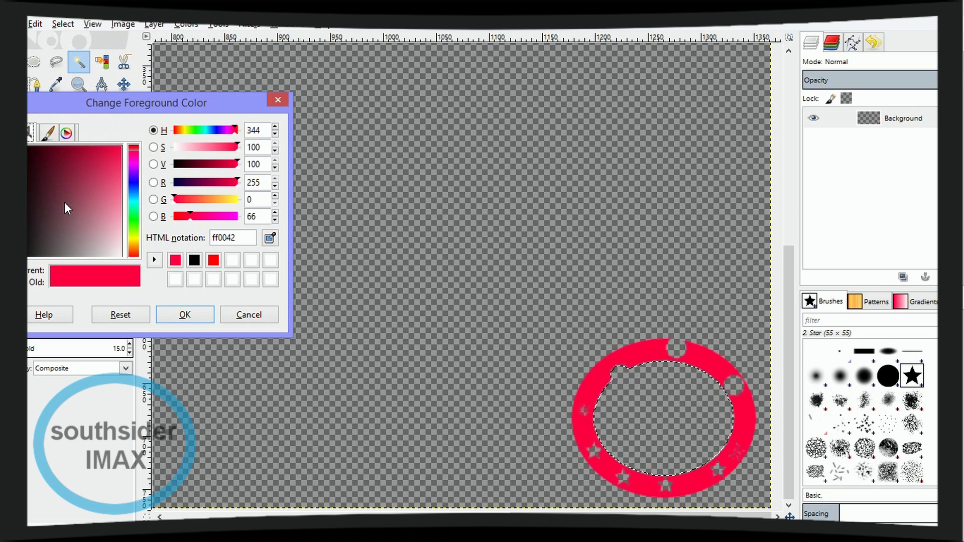
pyautogui.click(133, 218)
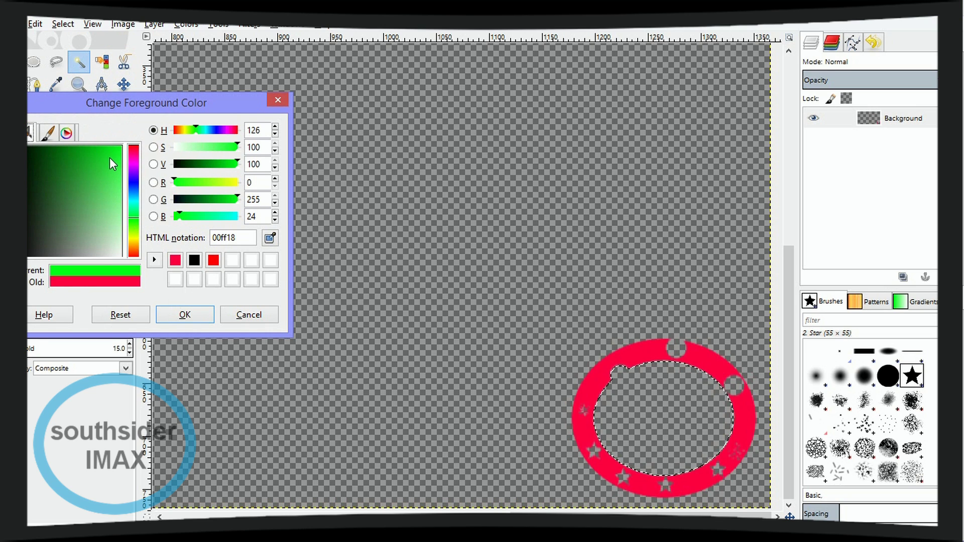
pyautogui.moveTo(110, 158); pyautogui.dragTo(122, 146)
pyautogui.click(200, 314)
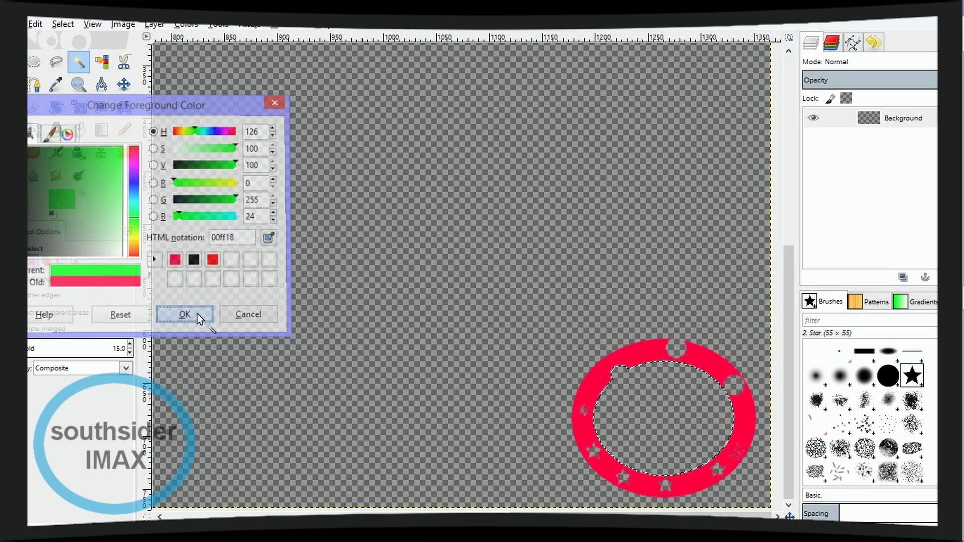
# Type 'southsider1036' inside the ring and nudge the text layer into place.
pyautogui.click(58, 133)
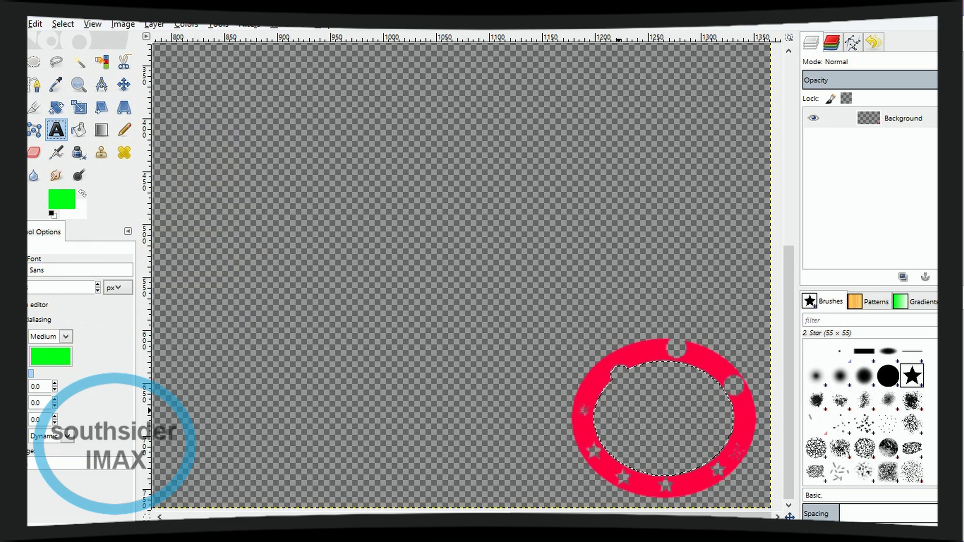
pyautogui.click(605, 411)
pyautogui.write('s')
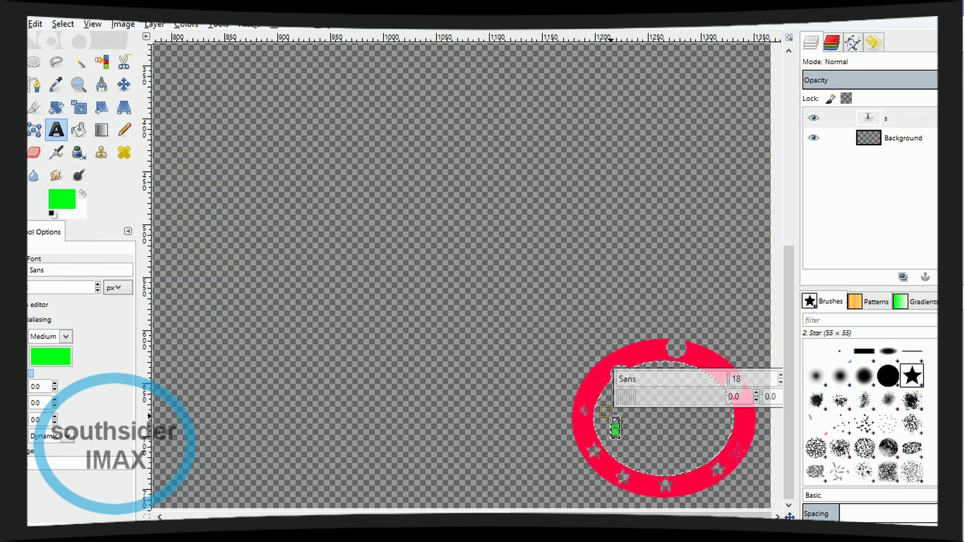
pyautogui.write('ouths')
pyautogui.write('ider')
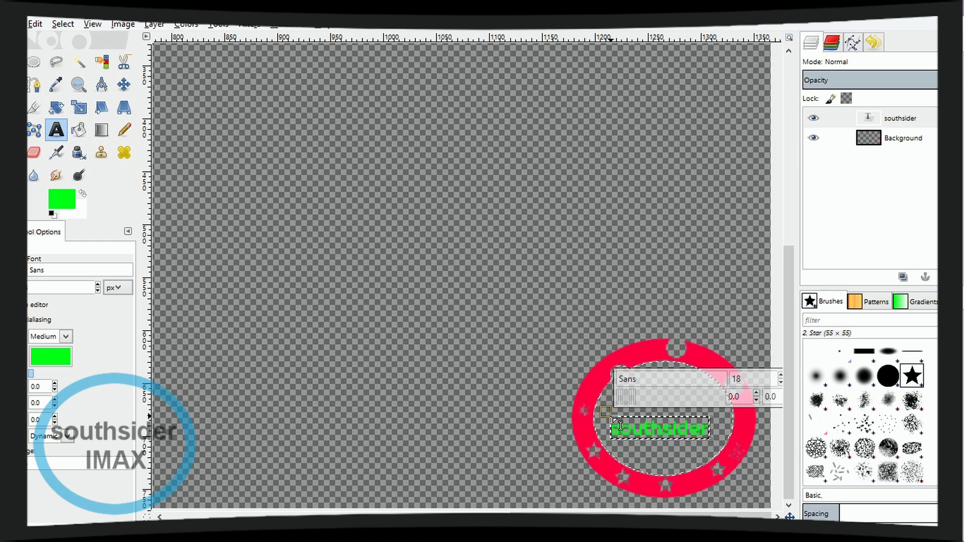
pyautogui.write('1036')
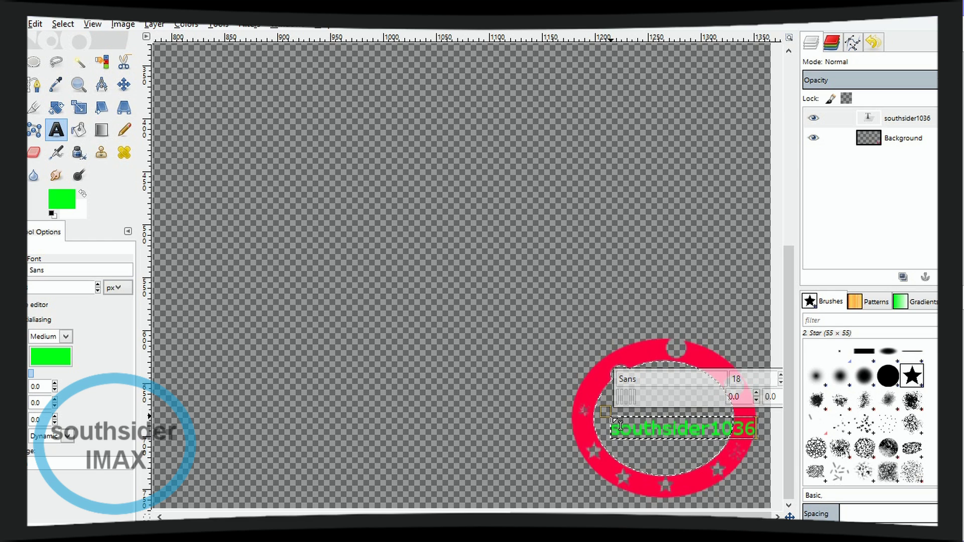
pyautogui.click(127, 86)
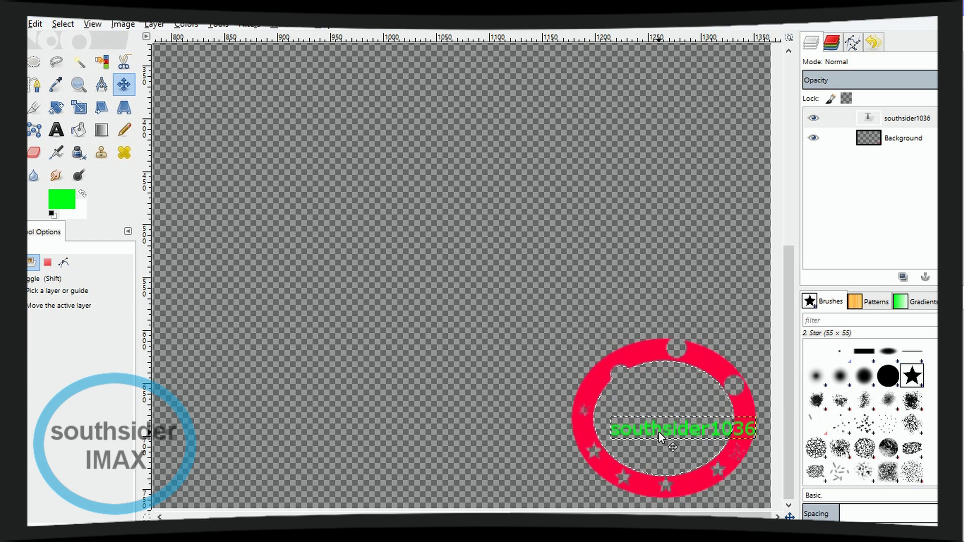
pyautogui.press('Left')
pyautogui.press('Left')
pyautogui.press('Left')
pyautogui.press('Left')
pyautogui.press('Left')
pyautogui.press('Left')
pyautogui.press('Left')
pyautogui.press('Left')
pyautogui.press('Left')
pyautogui.press('Left')
pyautogui.press('Left')
pyautogui.press('Left')
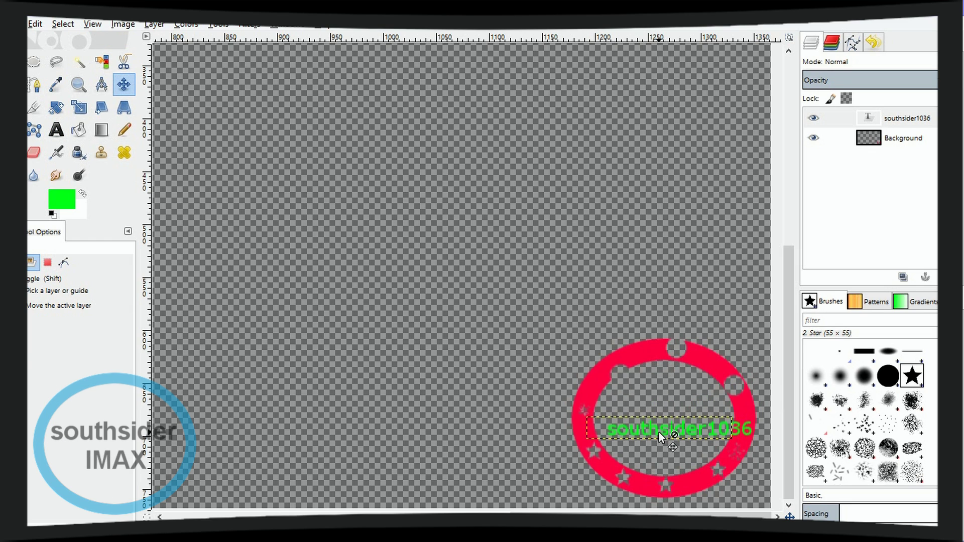
pyautogui.press('Left')
pyautogui.press('Left')
pyautogui.press('Left')
pyautogui.press('Left')
pyautogui.press('Left')
pyautogui.press('Left')
pyautogui.press('Left')
pyautogui.press('Left')
pyautogui.press('Left')
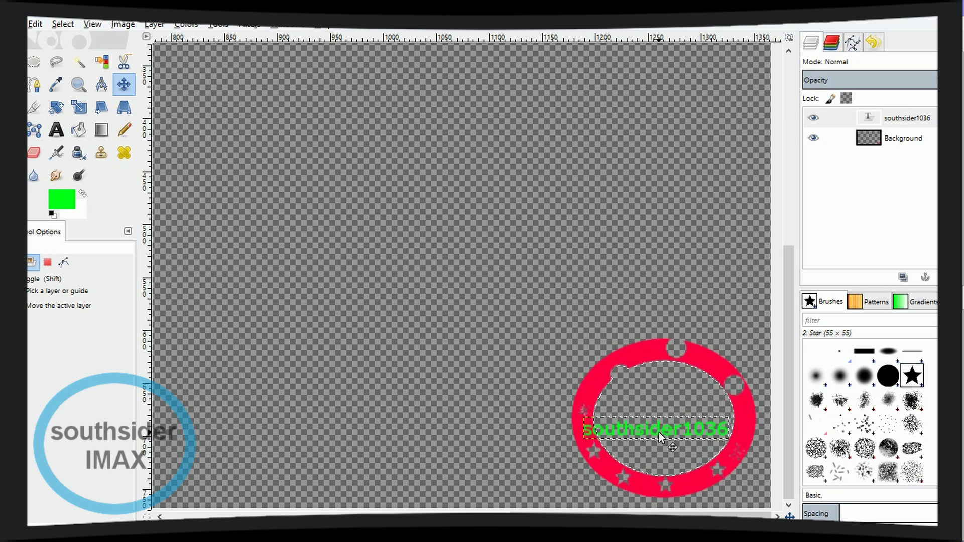
pyautogui.press('Right')
pyautogui.press('Right')
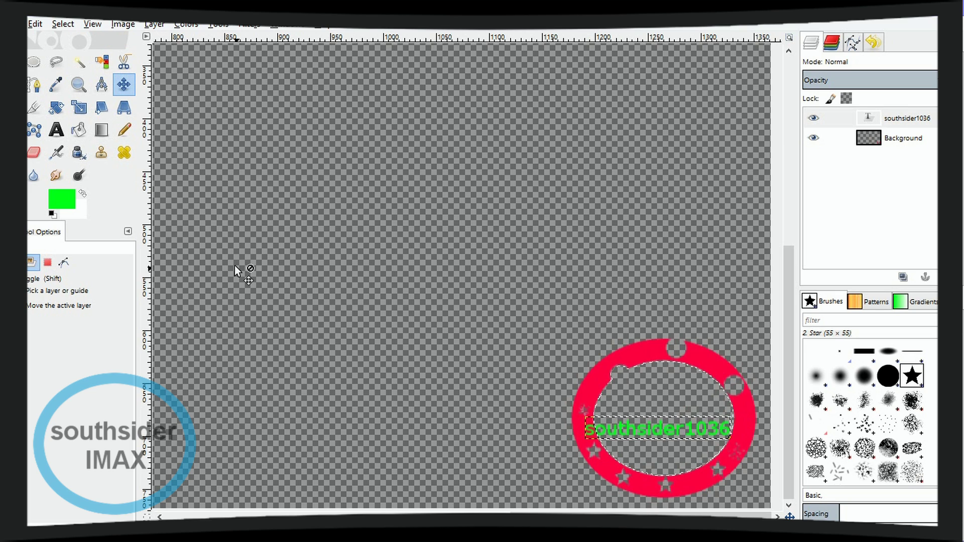
# Set the name text to Sans Bold at size 15.
pyautogui.click(59, 133)
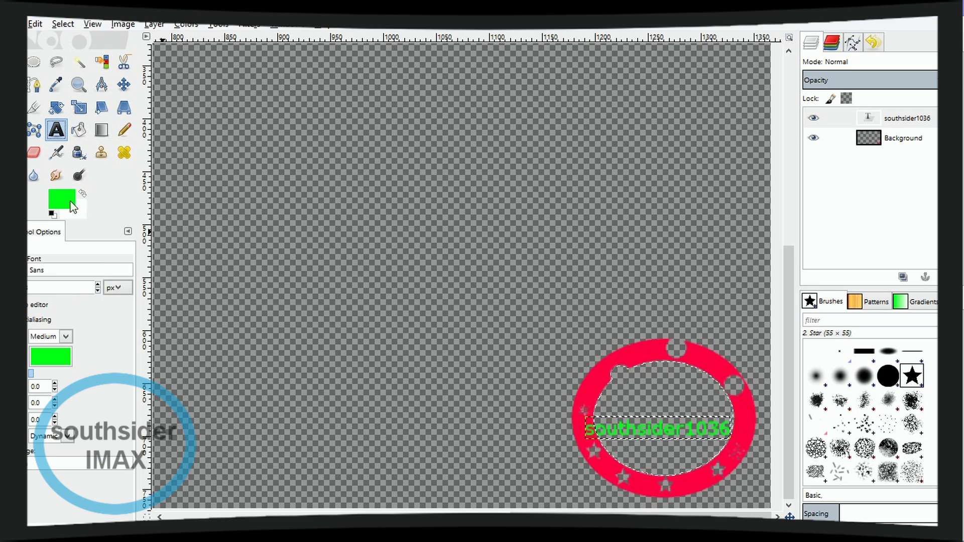
pyautogui.click(97, 290)
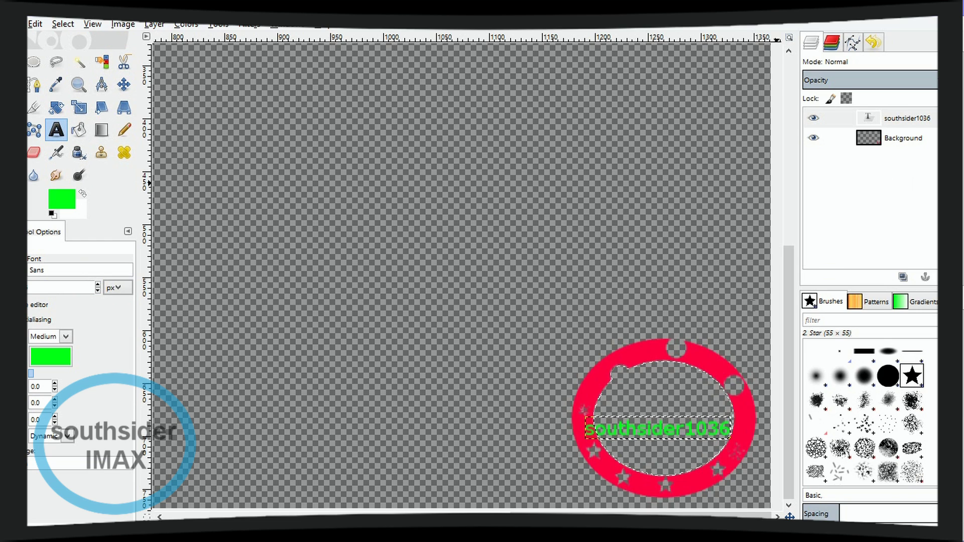
pyautogui.click(600, 430)
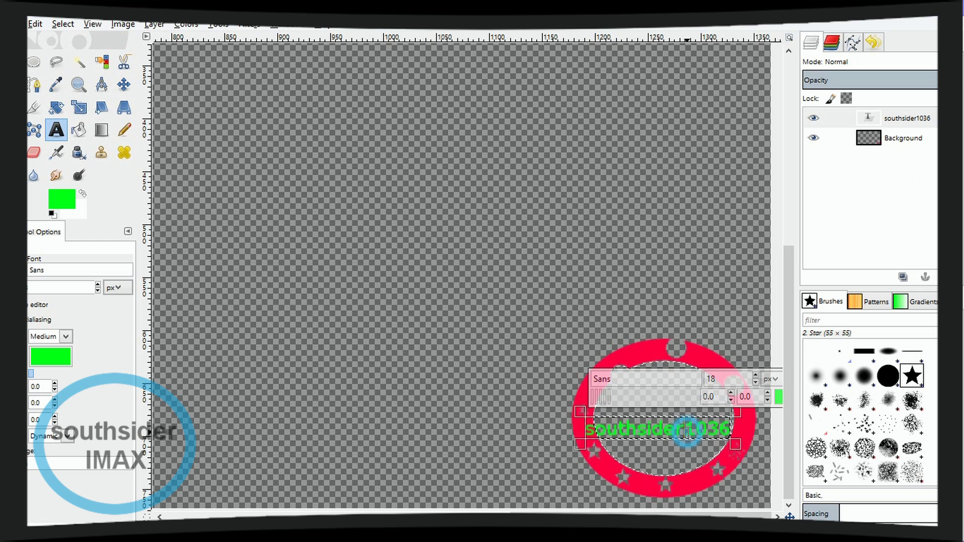
pyautogui.click(97, 290)
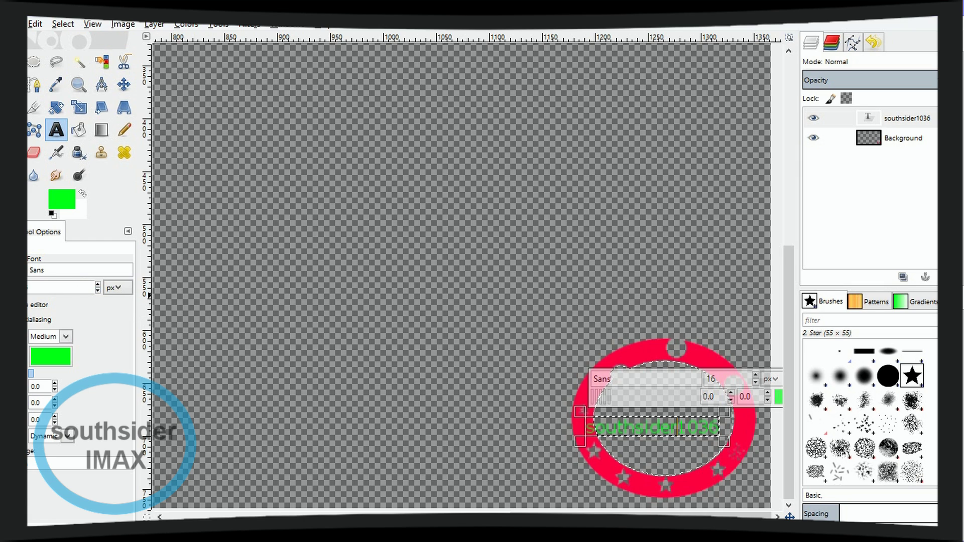
pyautogui.click(44, 308)
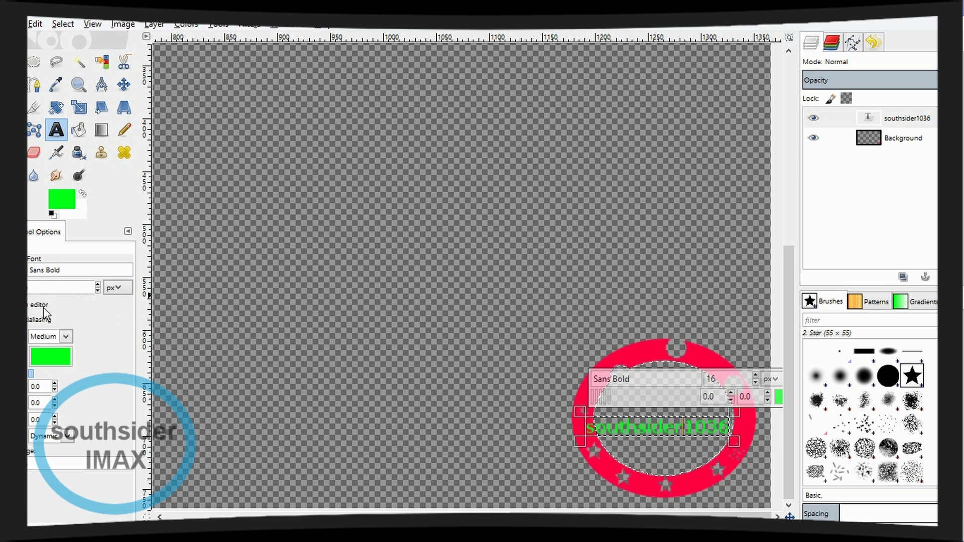
pyautogui.click(97, 290)
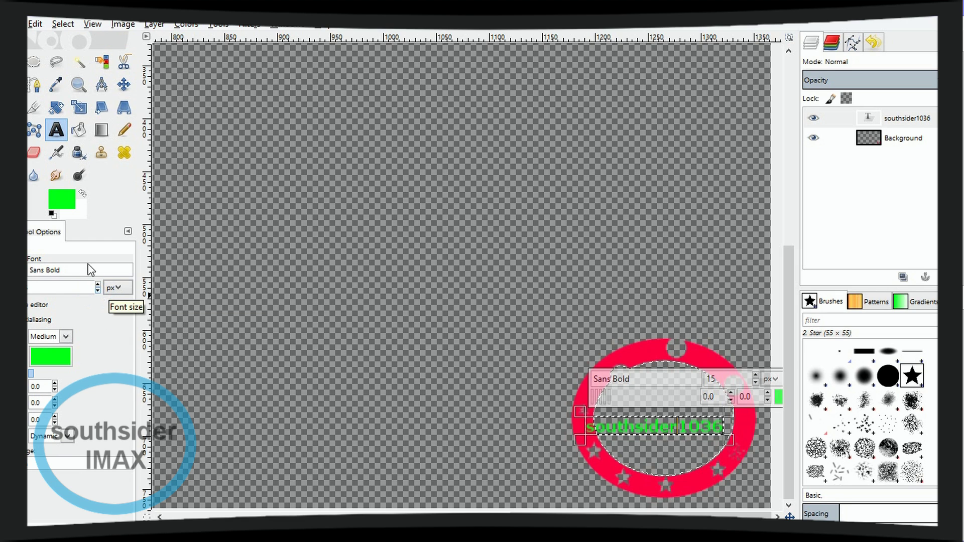
# Nudge the green name text right and up to centre it in the ring.
pyautogui.click(123, 85)
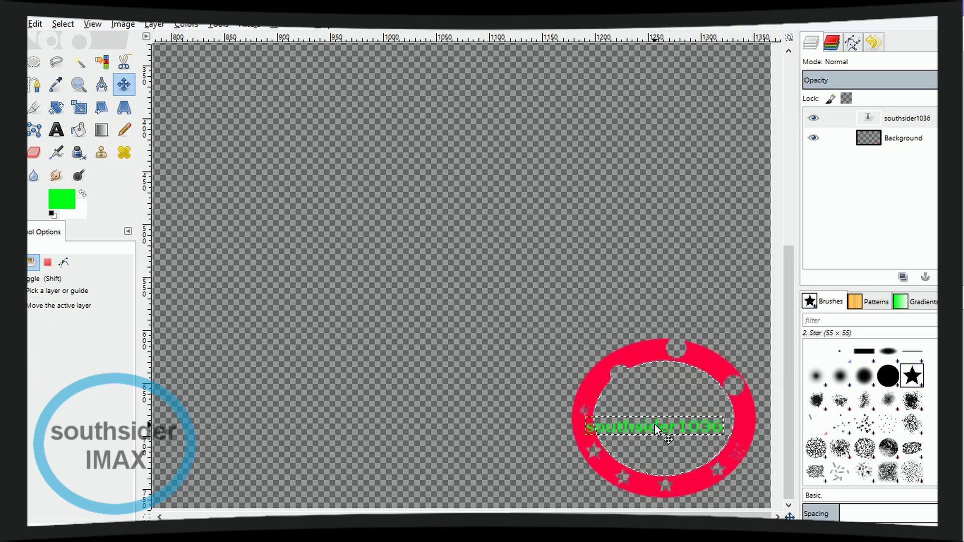
pyautogui.press('Right')
pyautogui.press('Right')
pyautogui.press('Right')
pyautogui.press('Right')
pyautogui.press('Right')
pyautogui.press('Right')
pyautogui.press('Right')
pyautogui.press('Right')
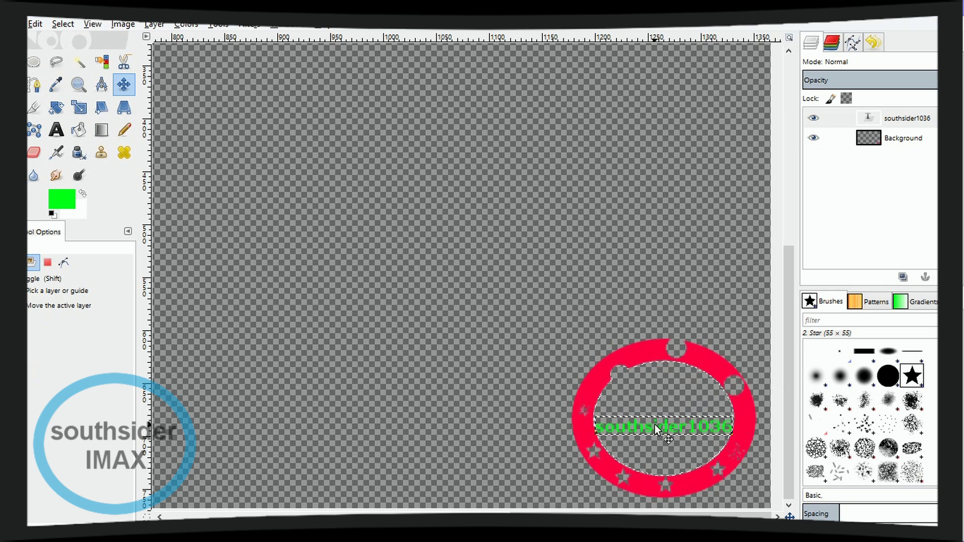
pyautogui.press('Right')
pyautogui.press('Up')
pyautogui.press('Up')
pyautogui.press('Up')
pyautogui.press('Up')
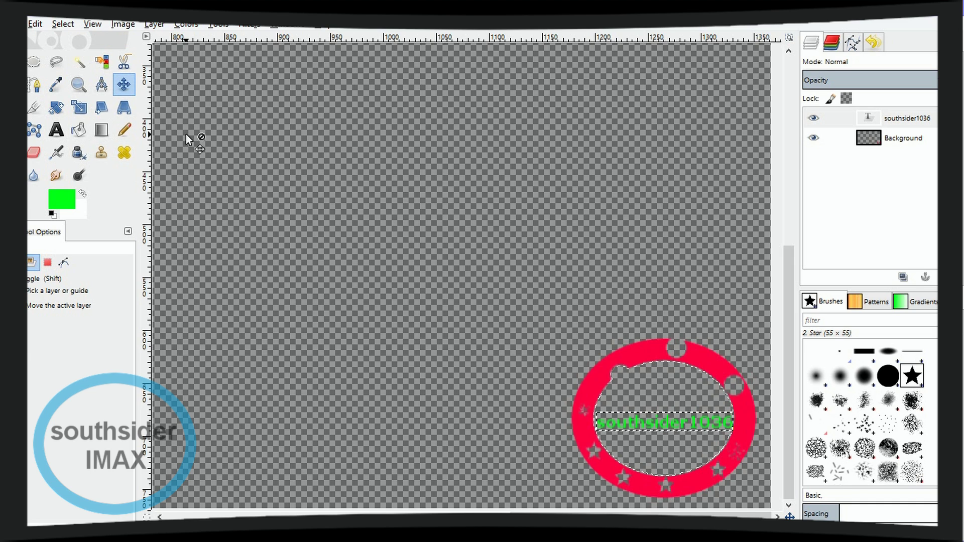
# Clear the selection with Select > None, activate the Background layer, and start Export As.
pyautogui.click(63, 25)
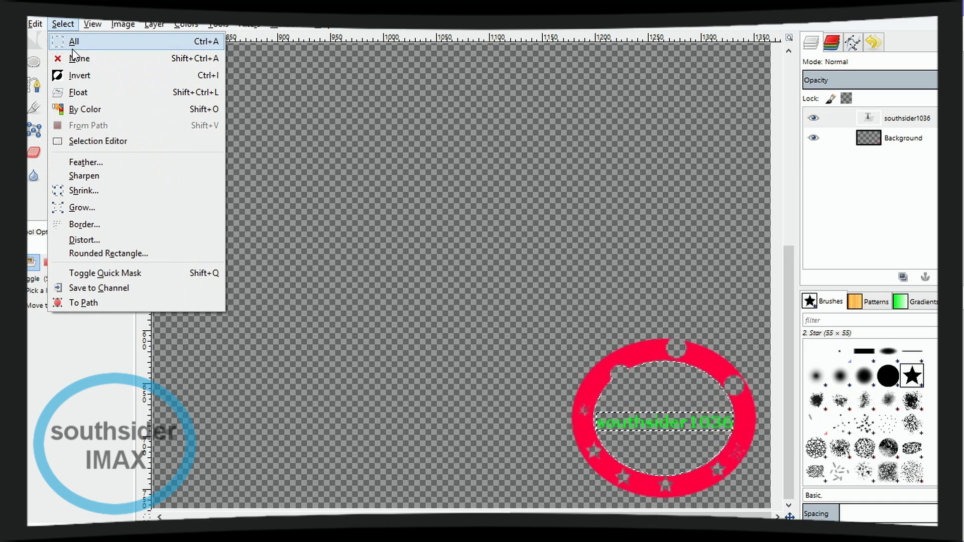
pyautogui.click(75, 58)
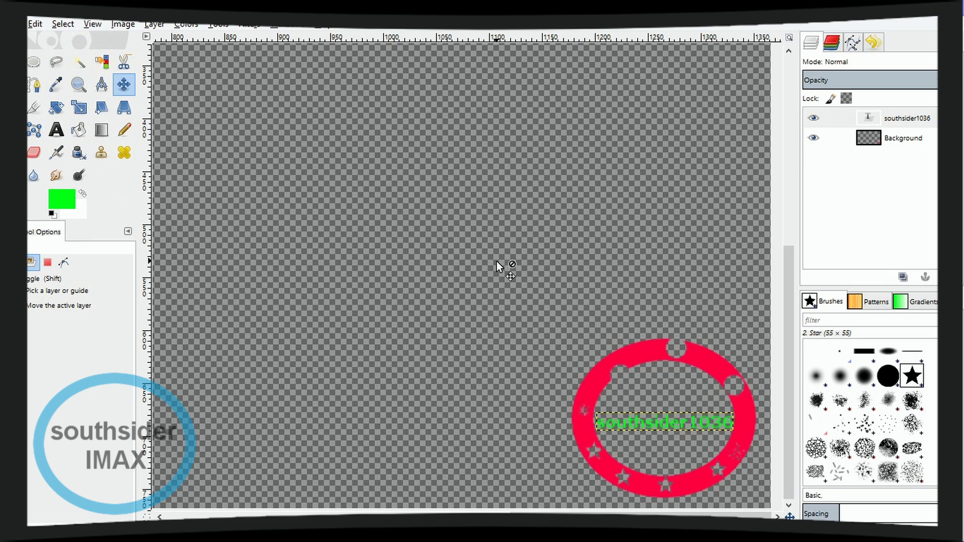
pyautogui.click(907, 140)
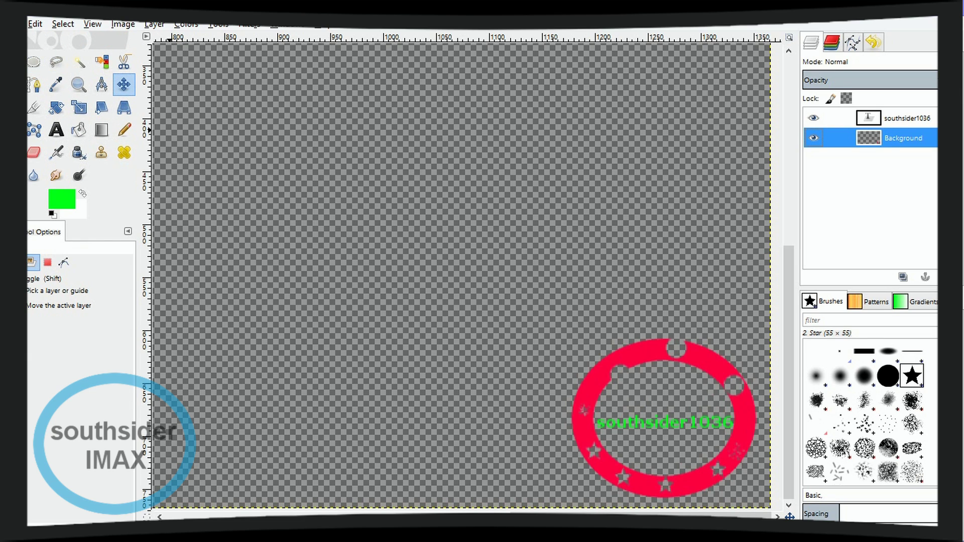
pyautogui.click(26, 23)
pyautogui.click(58, 207)
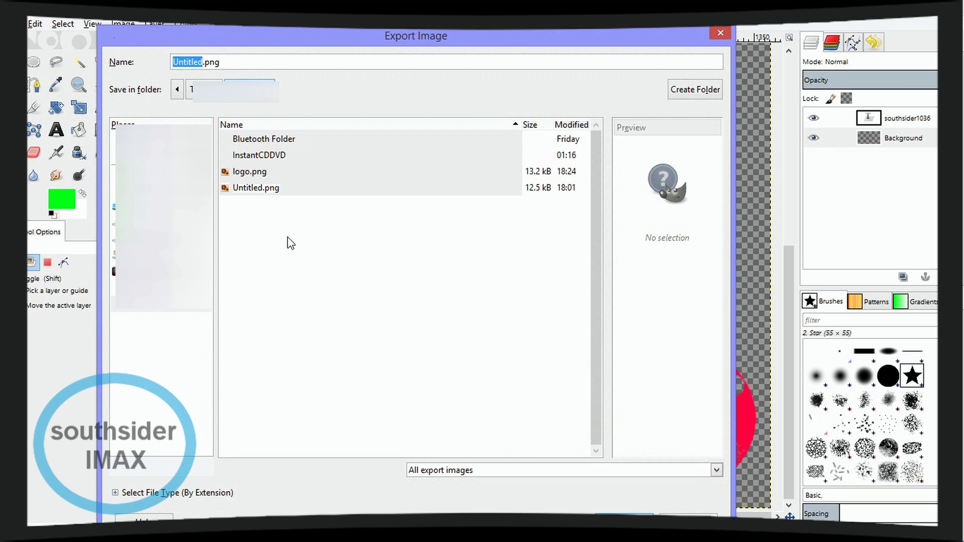
# Export the image as logo.png, replacing the existing file and accepting the PNG options.
pyautogui.click(247, 173)
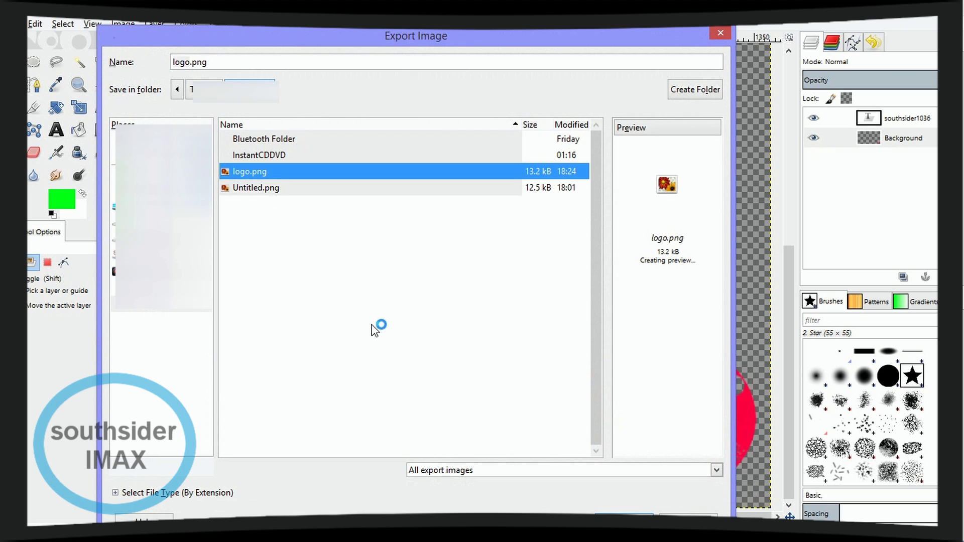
pyautogui.click(628, 514)
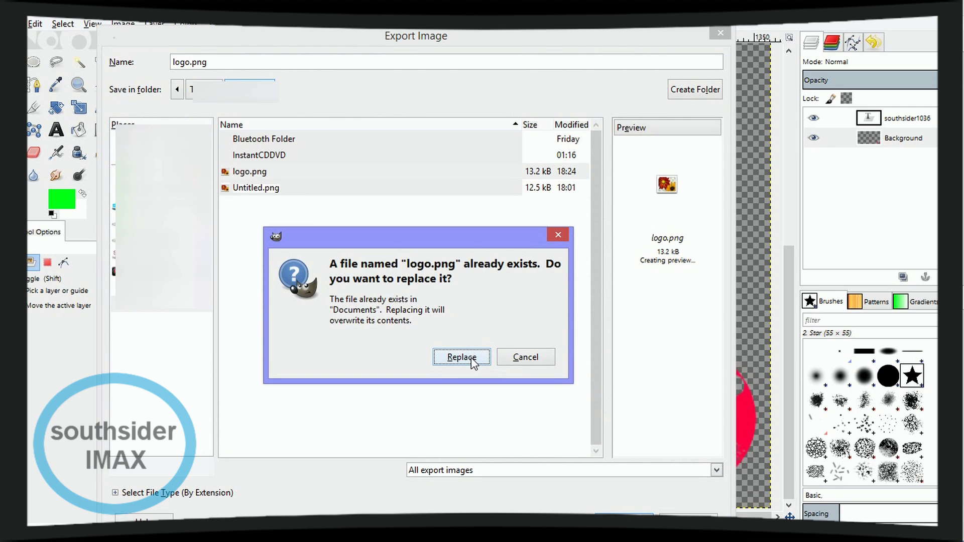
pyautogui.click(474, 360)
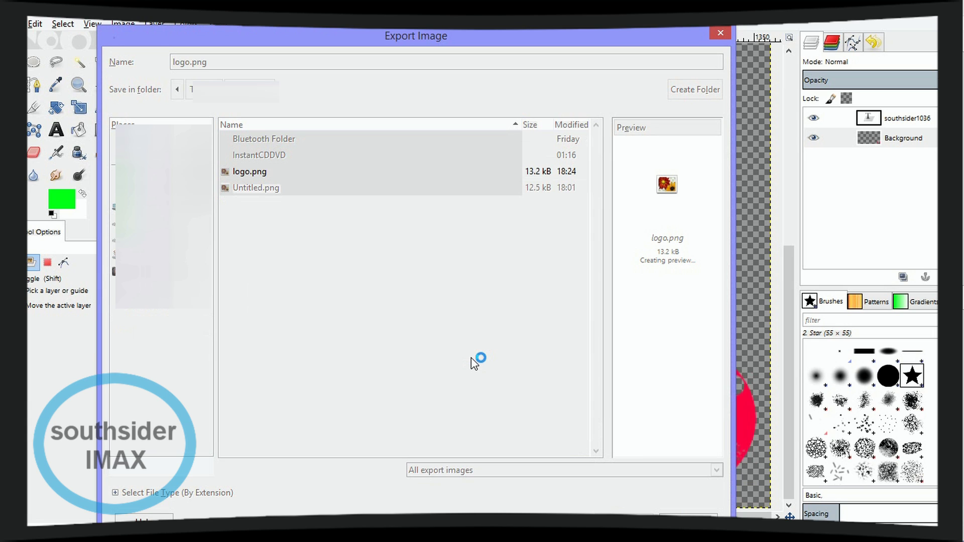
pyautogui.click(487, 395)
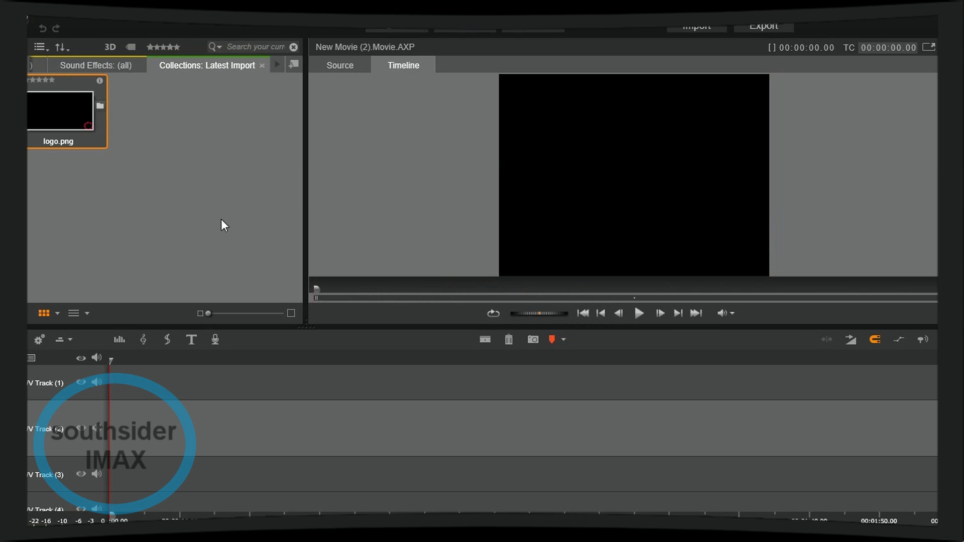
# Set the movie timeline's aspect ratio to Widescreen (16:9) in Timeline Settings.
pyautogui.click(39, 340)
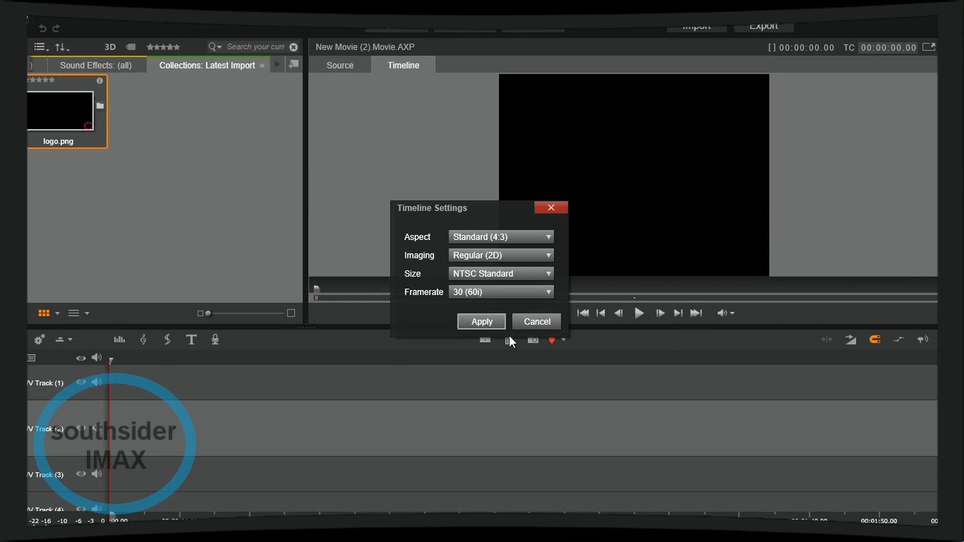
pyautogui.click(537, 238)
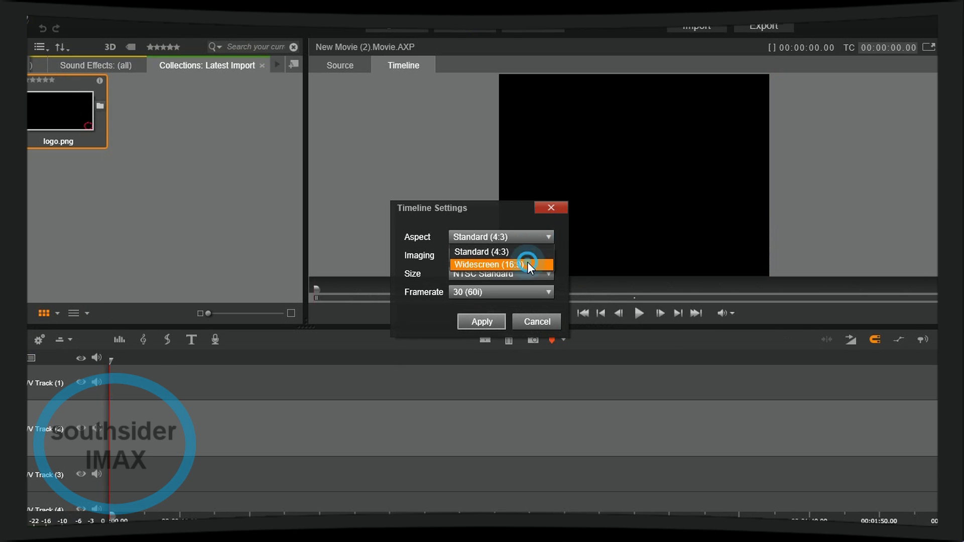
pyautogui.click(527, 264)
pyautogui.click(483, 323)
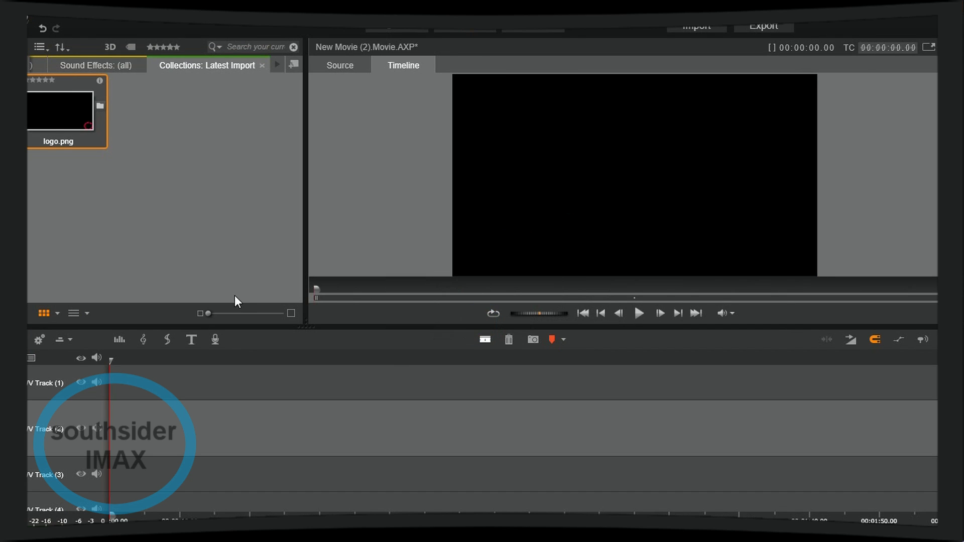
pyautogui.moveTo(59, 111)
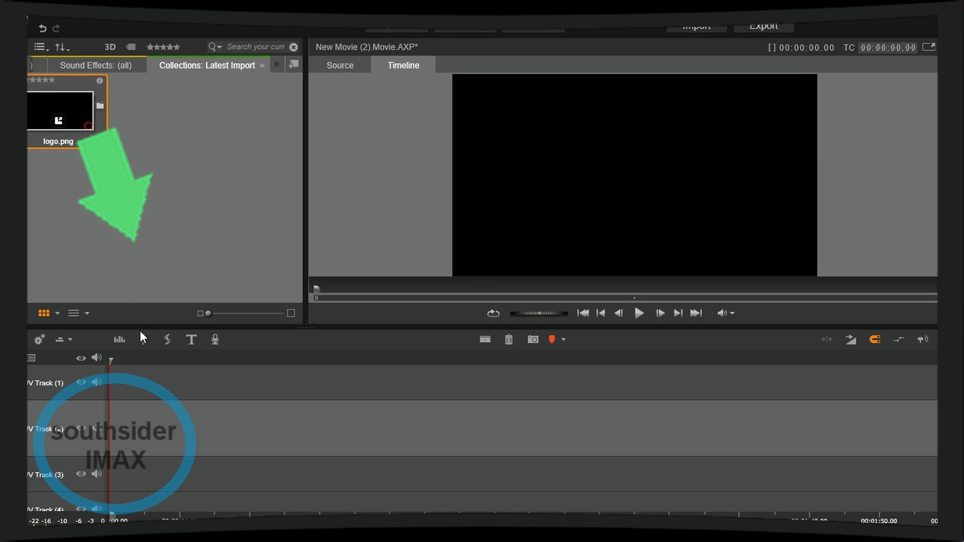
# Place logo.png from the library onto V Track (1) and bring up the effects library.
pyautogui.moveTo(53, 99)
pyautogui.mouseDown()
pyautogui.moveTo(166, 377)
pyautogui.moveTo(143, 387)
pyautogui.mouseUp()
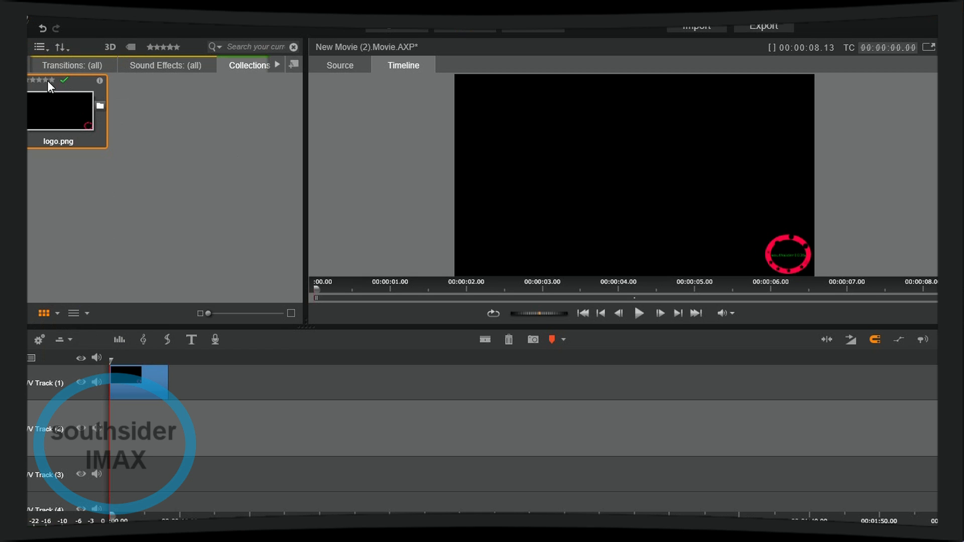
pyautogui.click(118, 67)
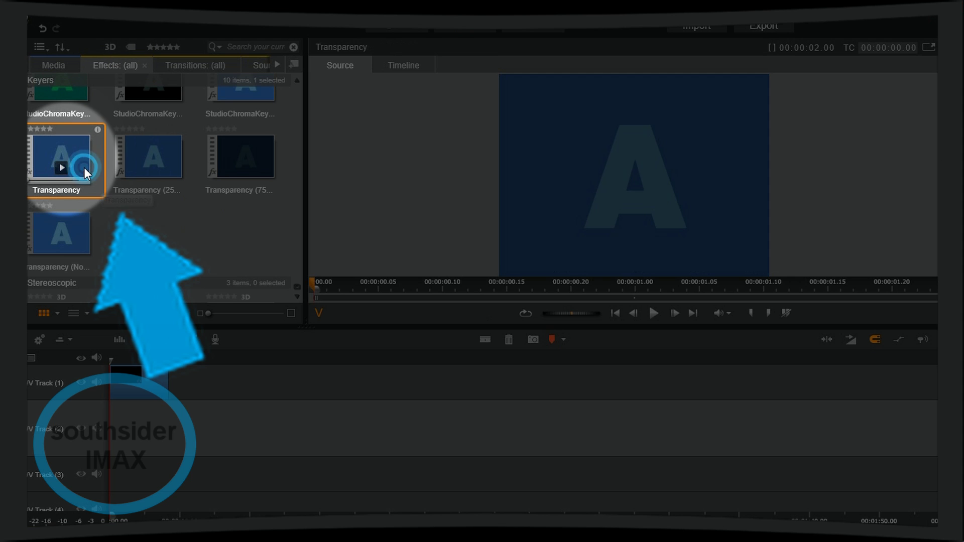
# Apply the Transparency keyer effect to the logo.png clip and select the clip, showing level 50.
pyautogui.moveTo(117, 363); pyautogui.dragTo(125, 384)
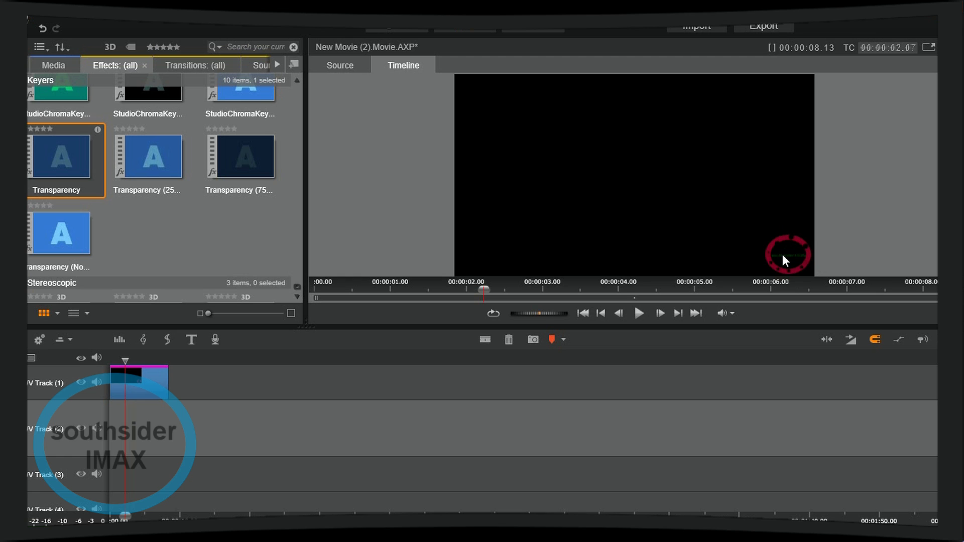
pyautogui.click(137, 383)
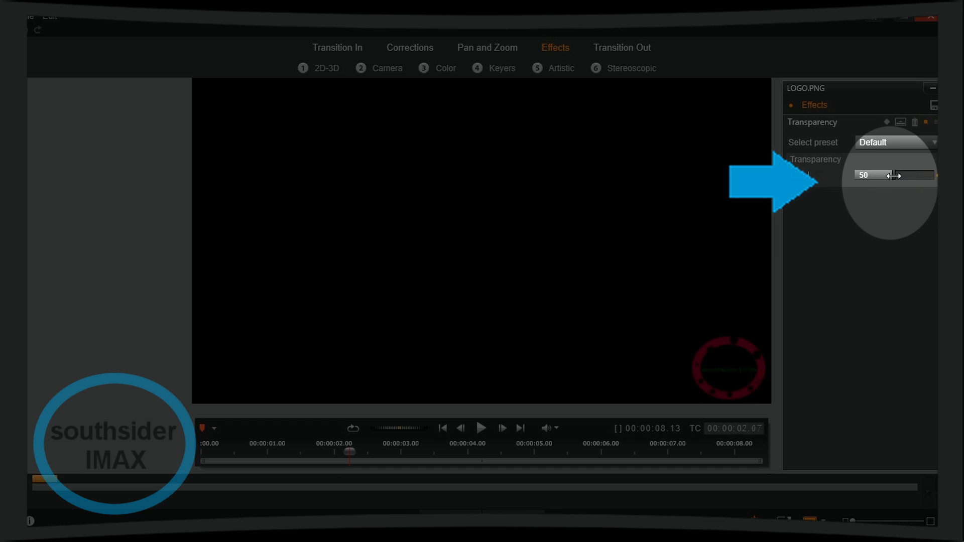
# Adjust the logo's Transparency slider, settling at about 76.1 for a faint watermark.
pyautogui.moveTo(894, 175); pyautogui.dragTo(917, 176)
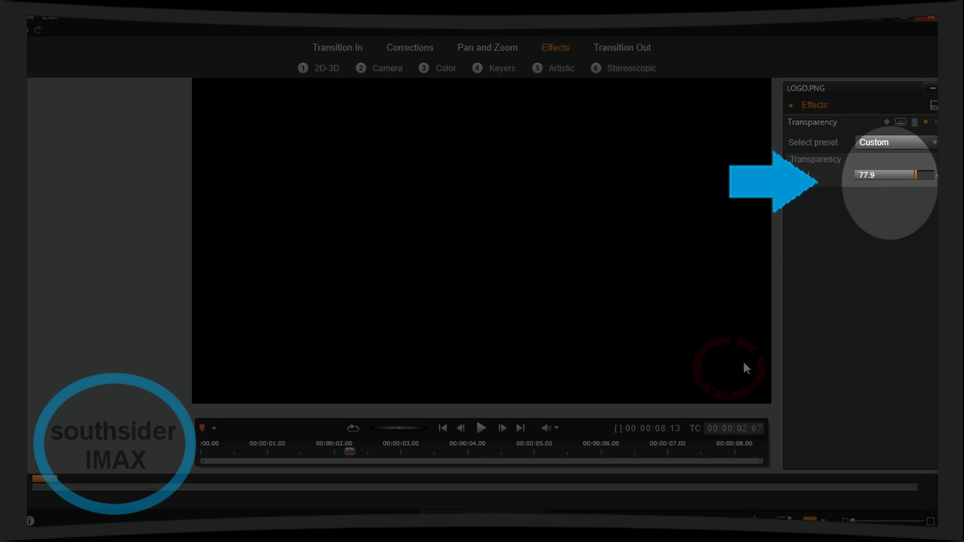
pyautogui.click(915, 174)
pyautogui.moveTo(916, 174)
pyautogui.mouseDown()
pyautogui.moveTo(841, 180)
pyautogui.moveTo(838, 188)
pyautogui.mouseUp()
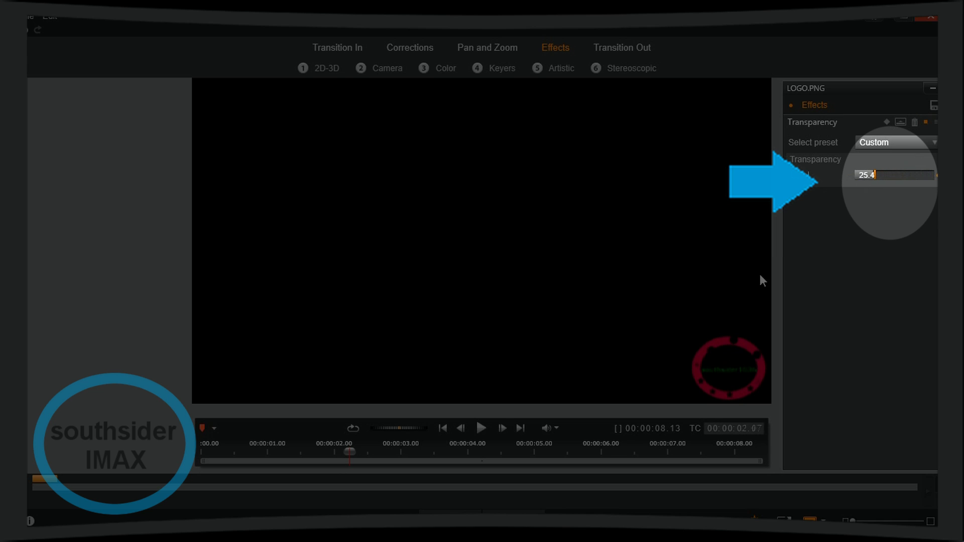
pyautogui.moveTo(876, 175); pyautogui.dragTo(857, 176)
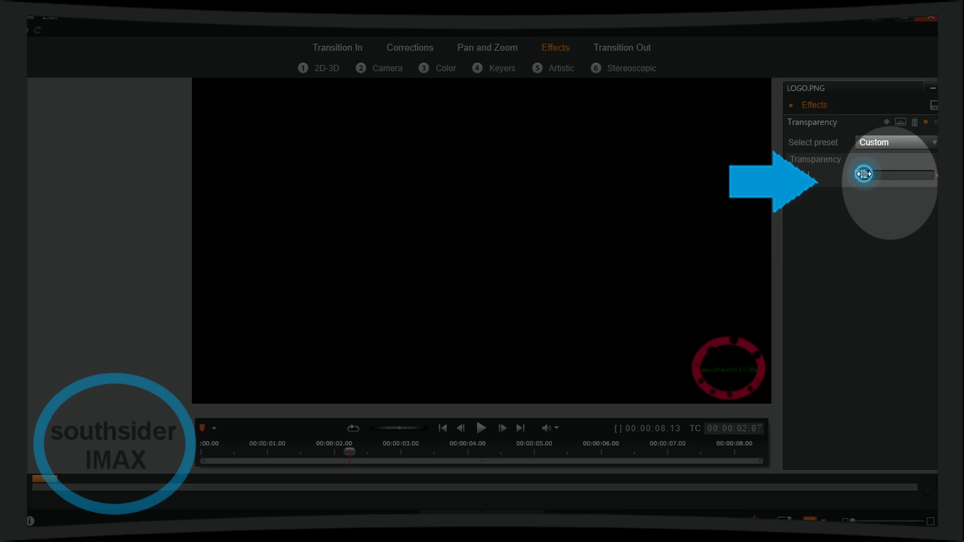
pyautogui.moveTo(864, 174); pyautogui.dragTo(935, 175)
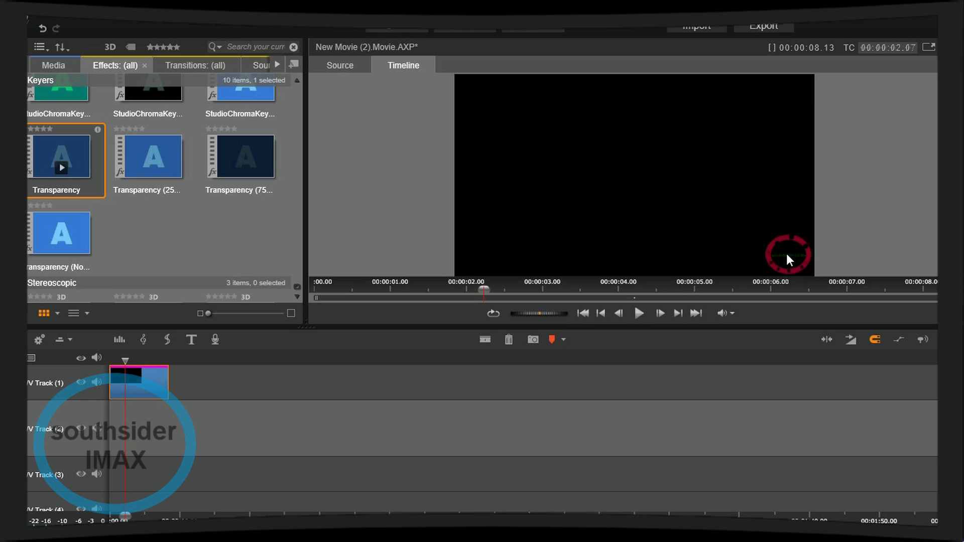
pyautogui.moveTo(795, 260); pyautogui.dragTo(146, 383)
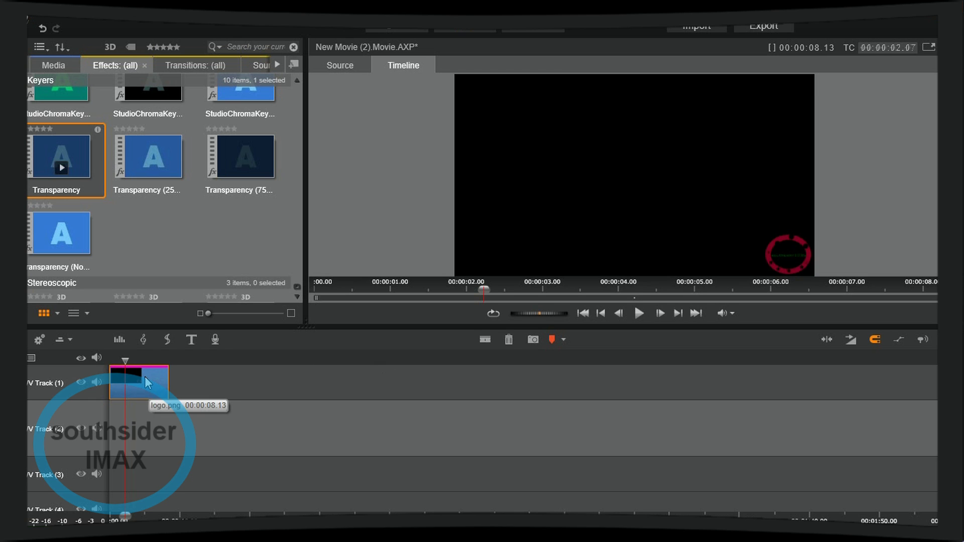